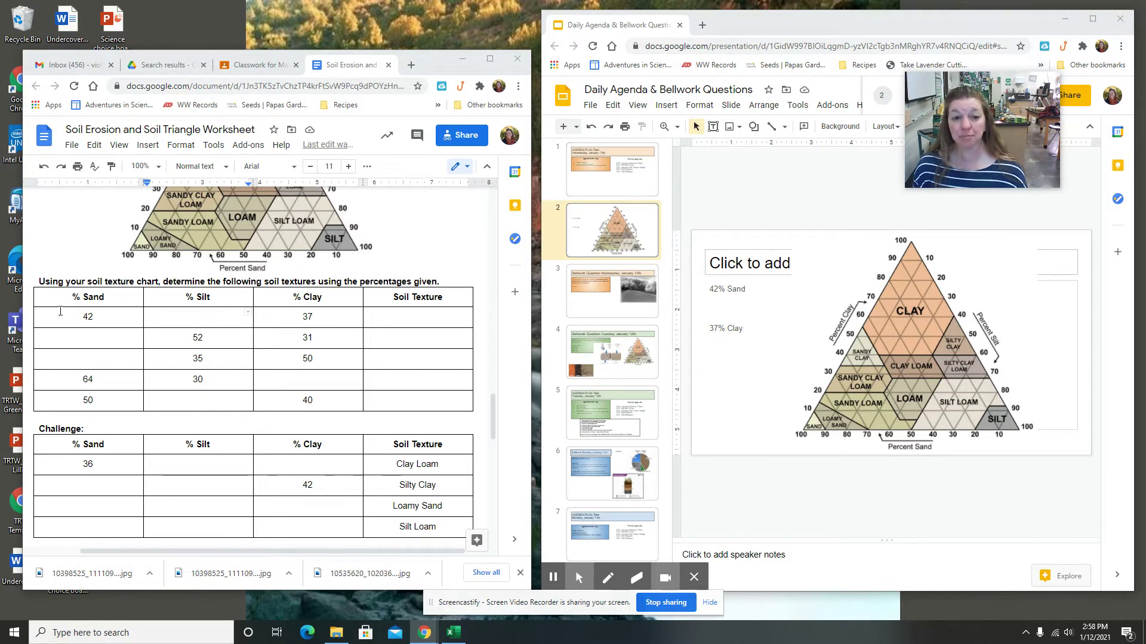
- Enter 21 as the first row's % Silt in the worksheet, then minimize the Docs window
left_click_drag(60, 310, 348, 316)
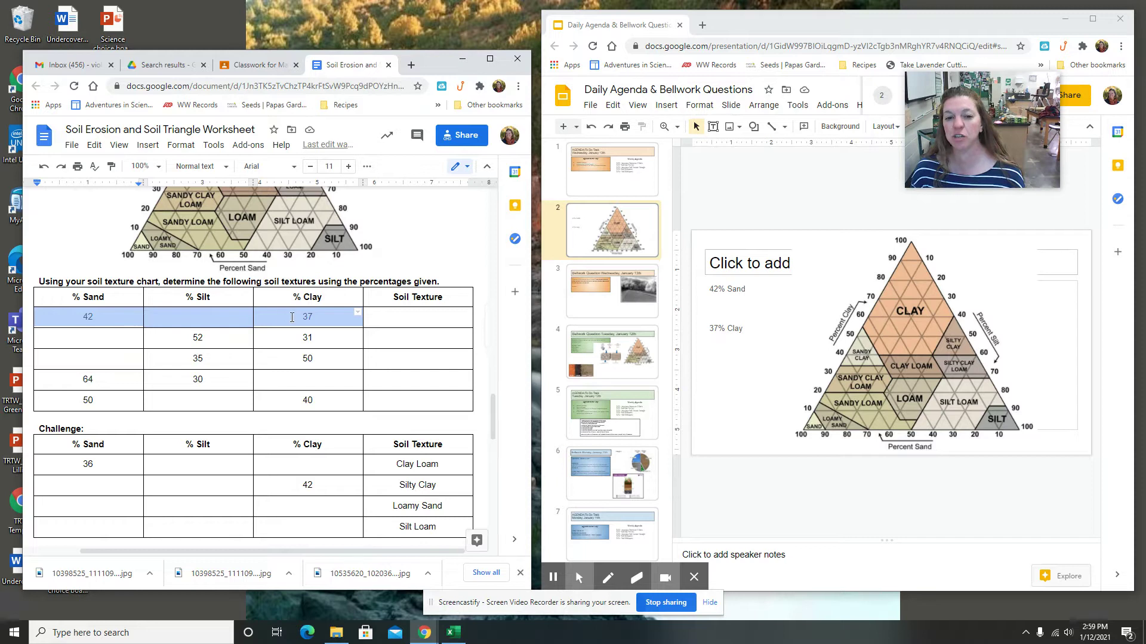
left_click(196, 317)
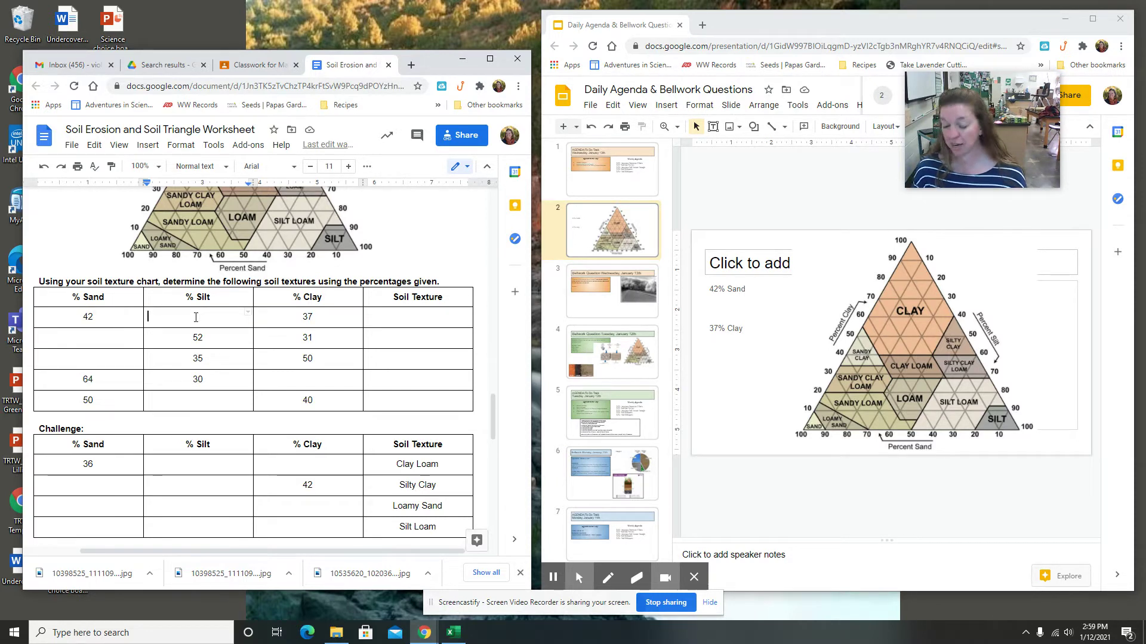
type("21")
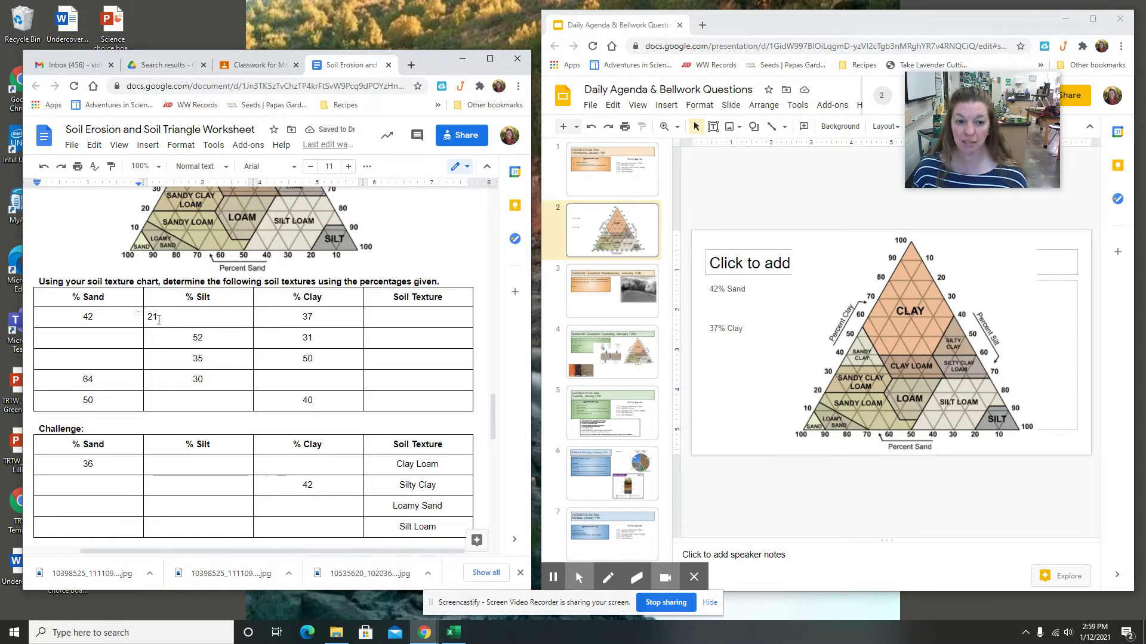
left_click(169, 320)
left_click(325, 316)
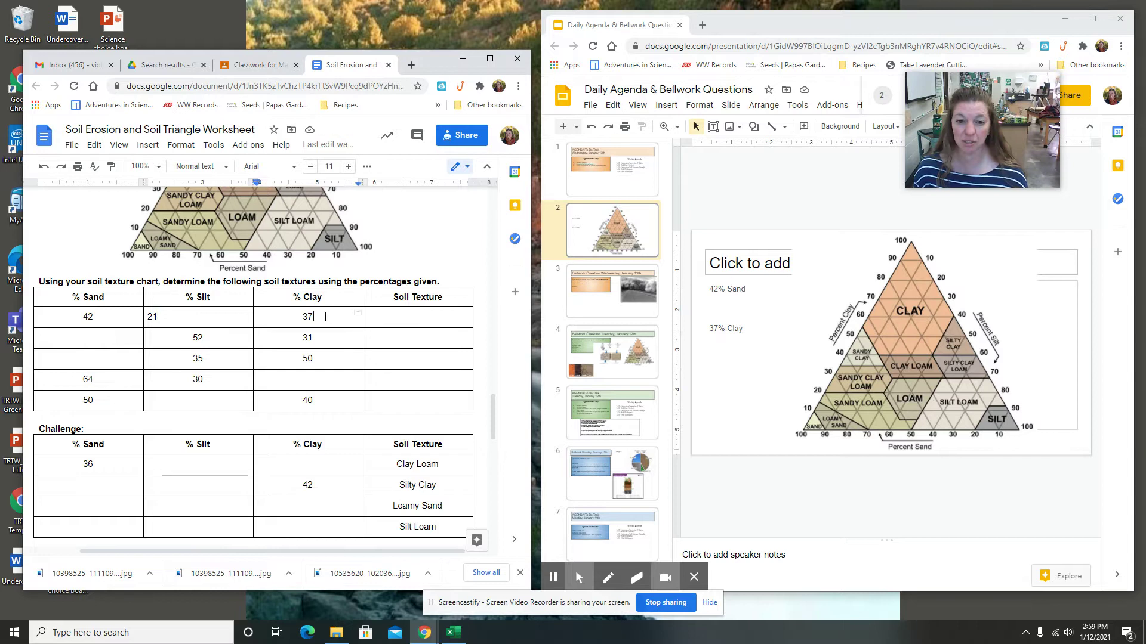
left_click(396, 321)
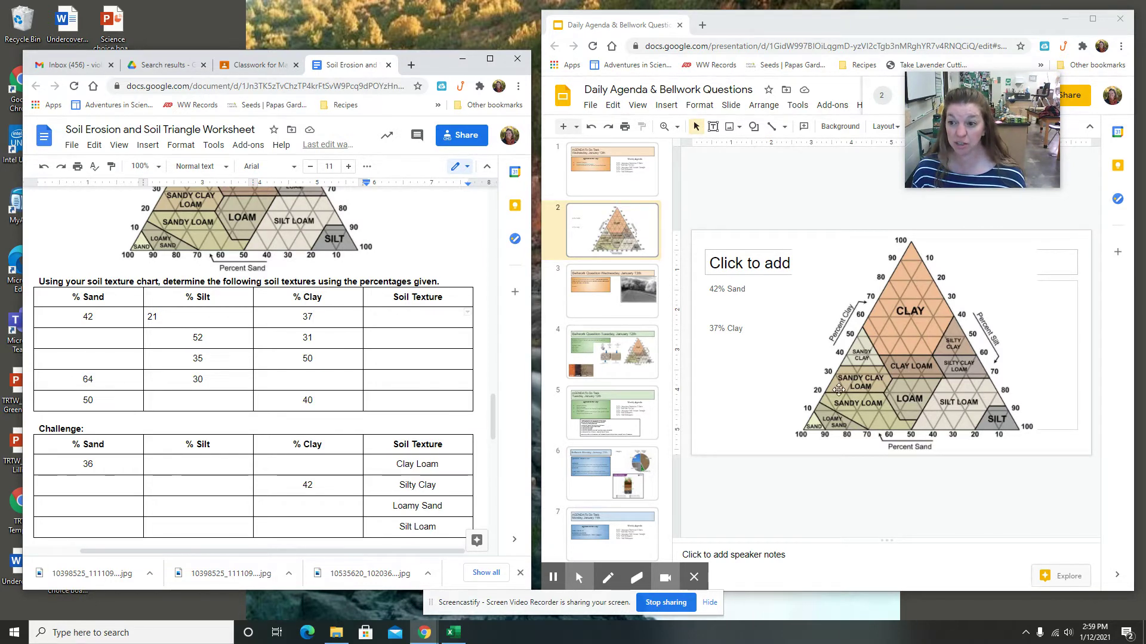
left_click(937, 334)
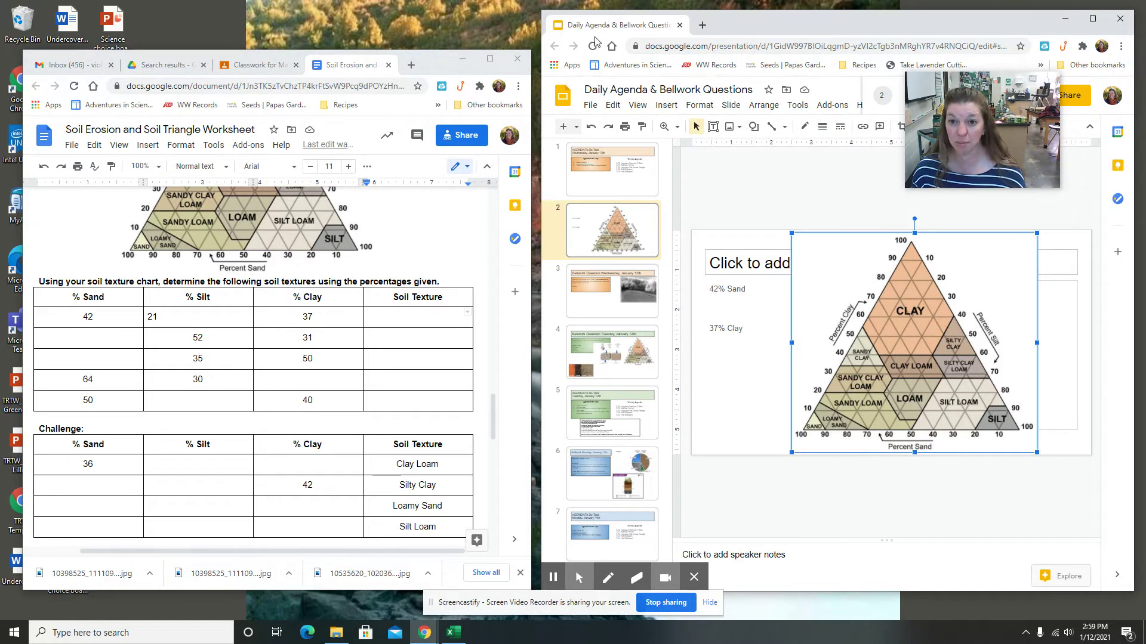
left_click(462, 59)
- Maximize the Slides window and add '21% Silt' between the sand and clay lines
left_click(1093, 18)
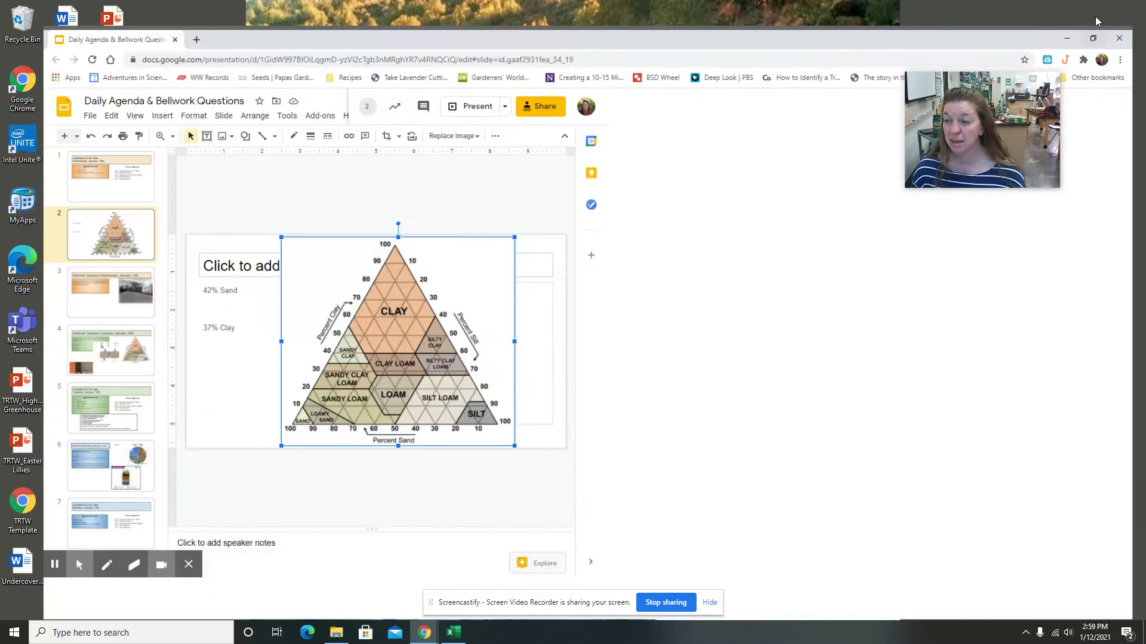
left_click(299, 288)
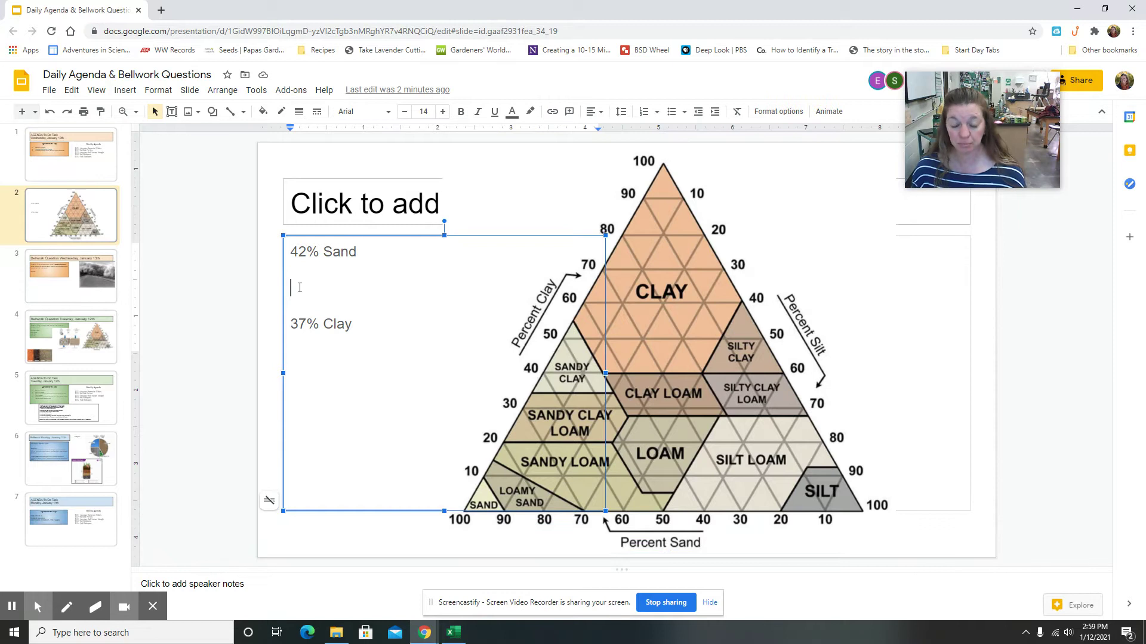
type("21")
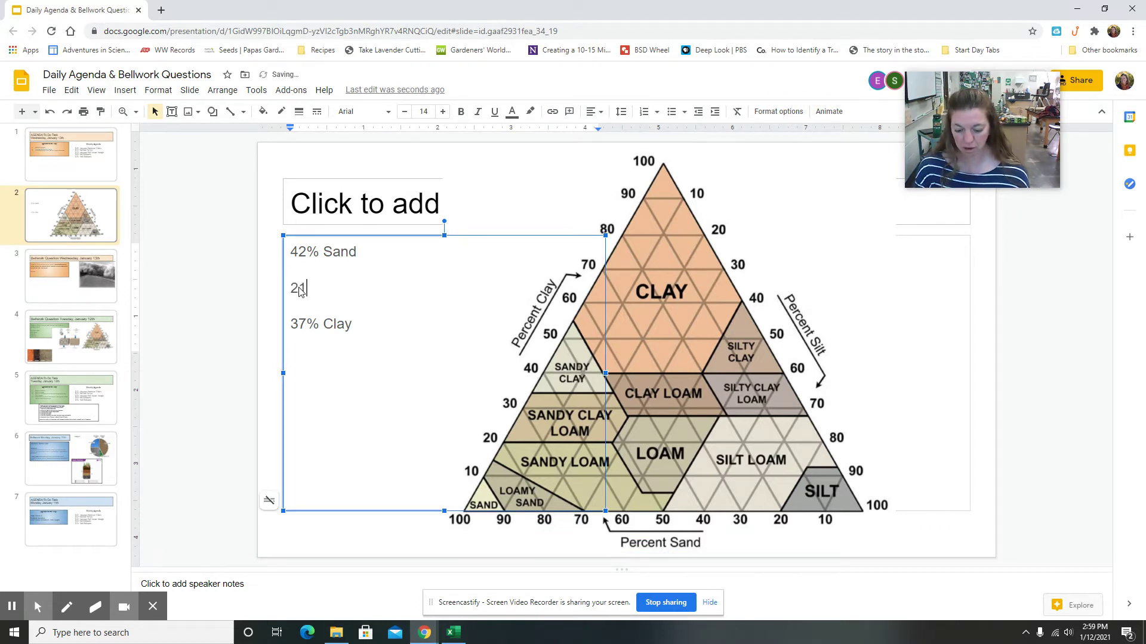
type("% ")
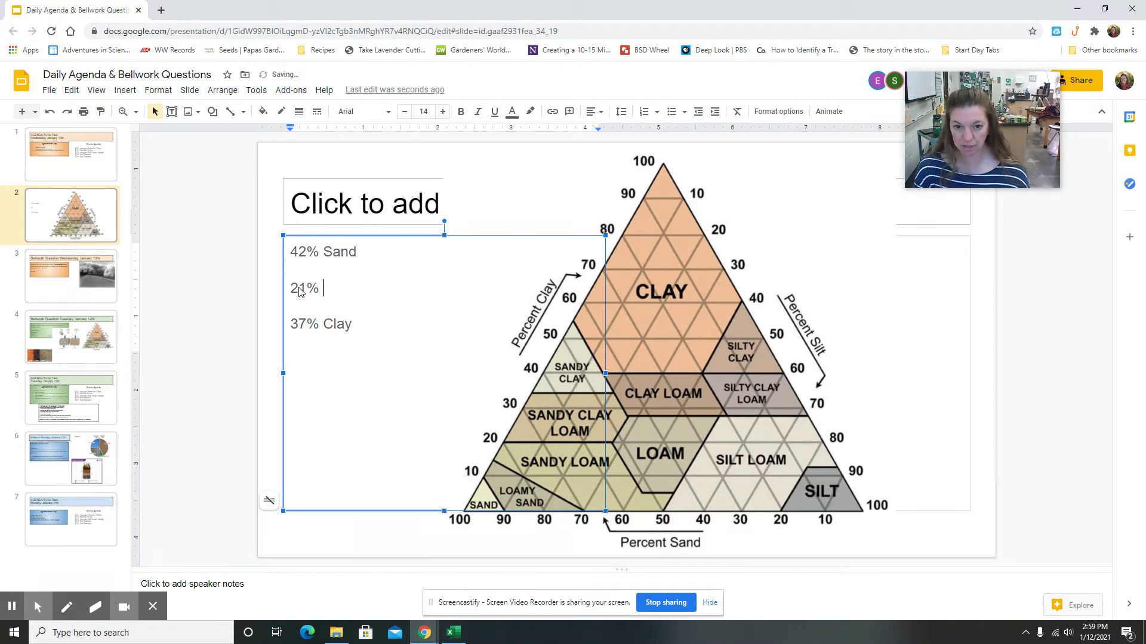
type("Silt")
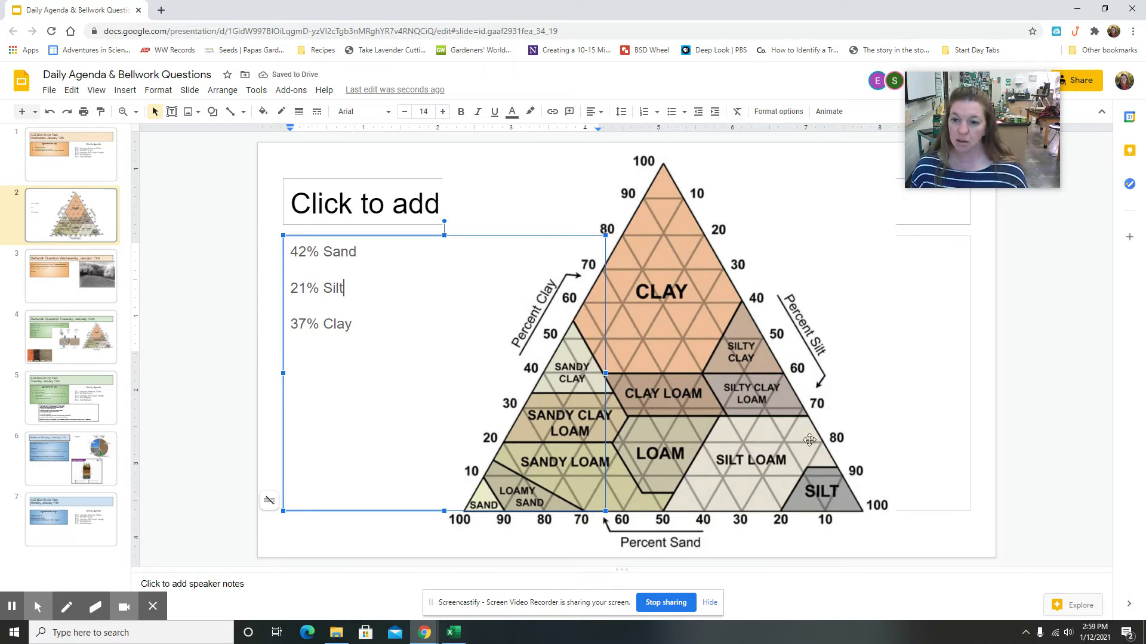
left_click(857, 317)
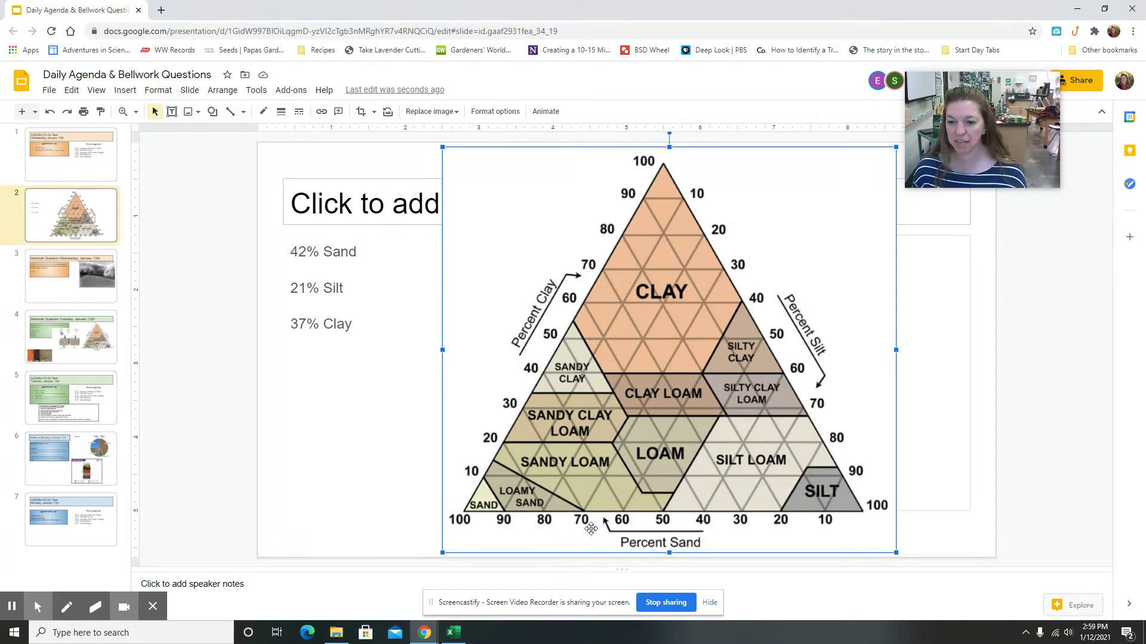
left_click(522, 326)
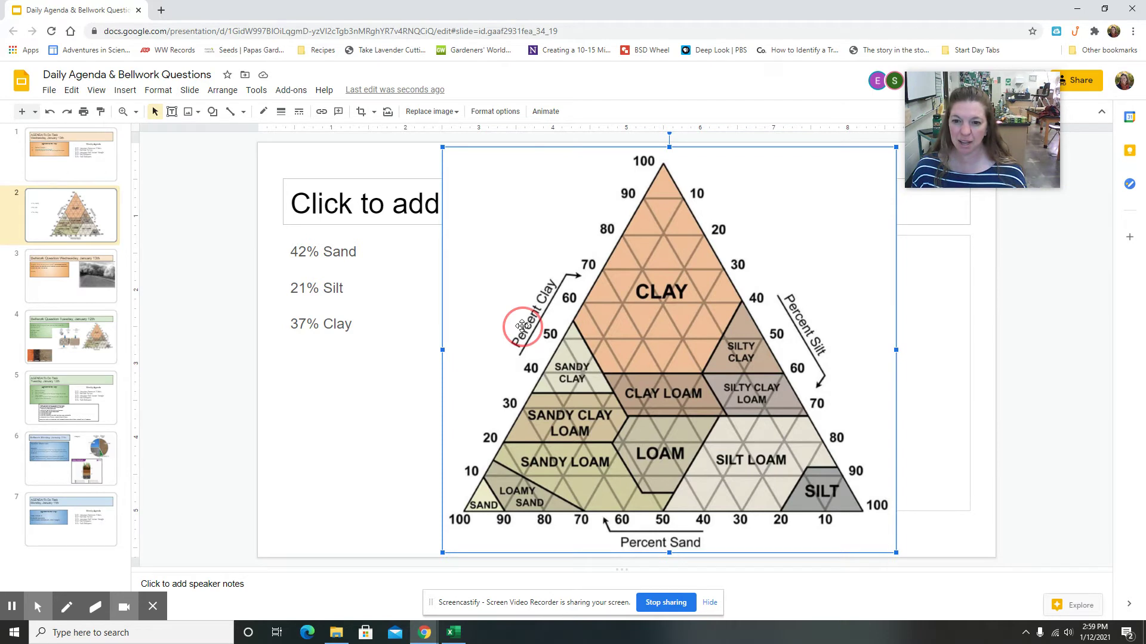
left_click(810, 332)
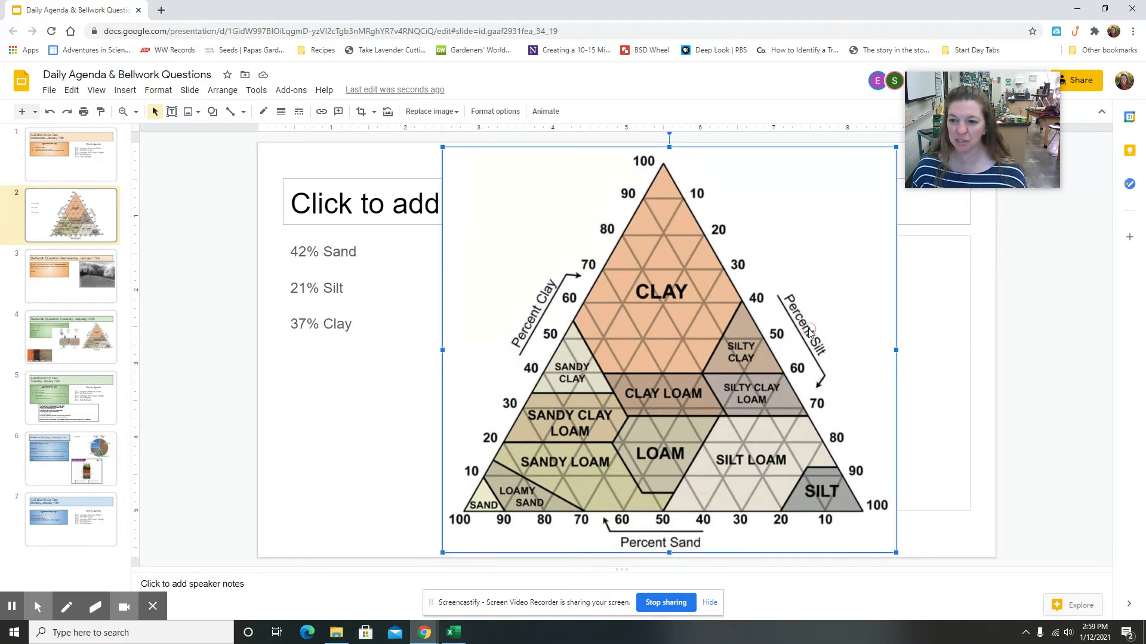
left_click(574, 274)
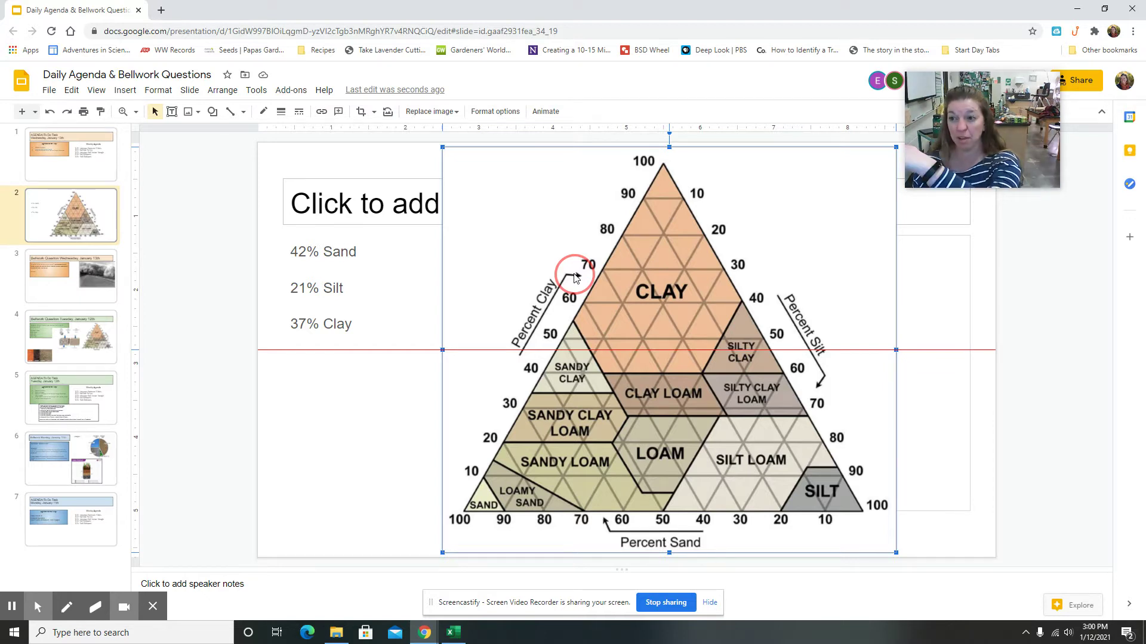
left_click(819, 385)
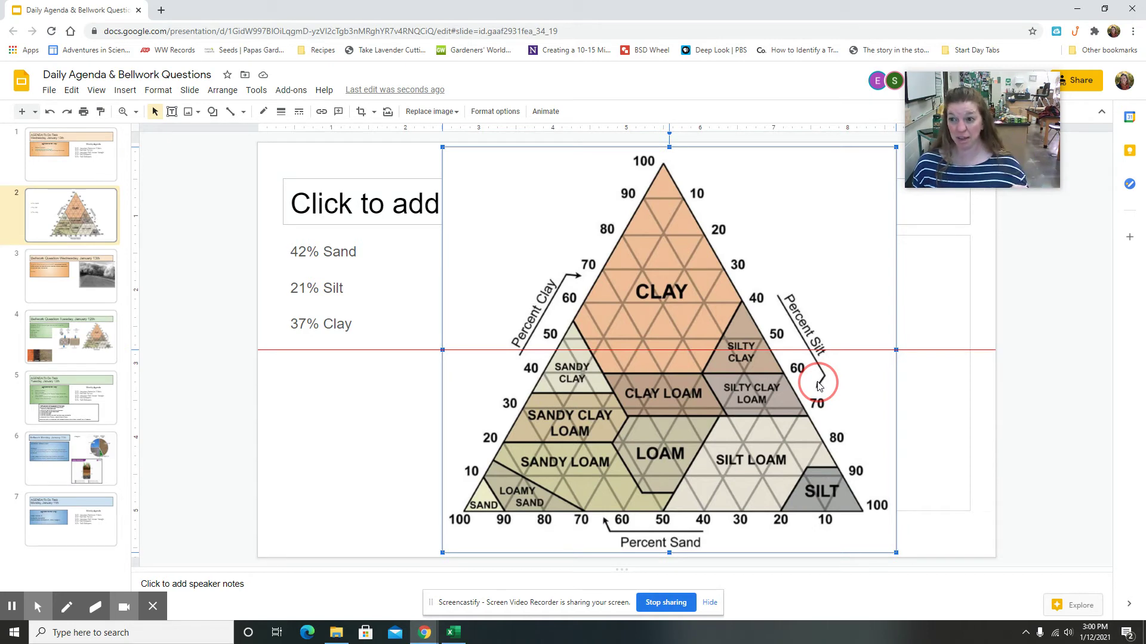
left_click(609, 534)
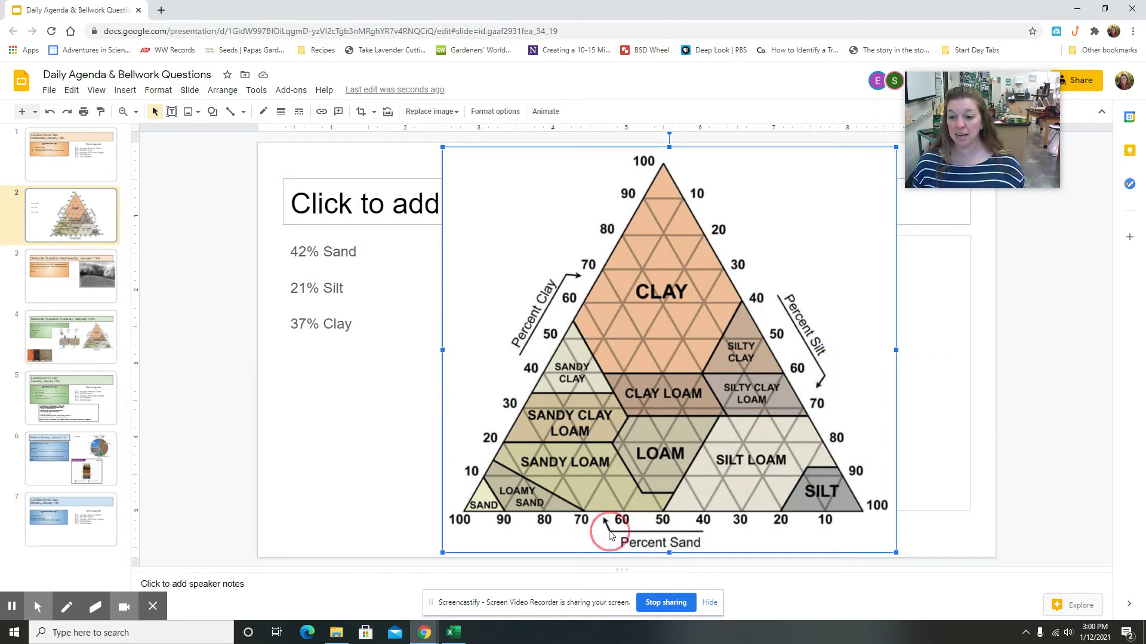
left_click(230, 113)
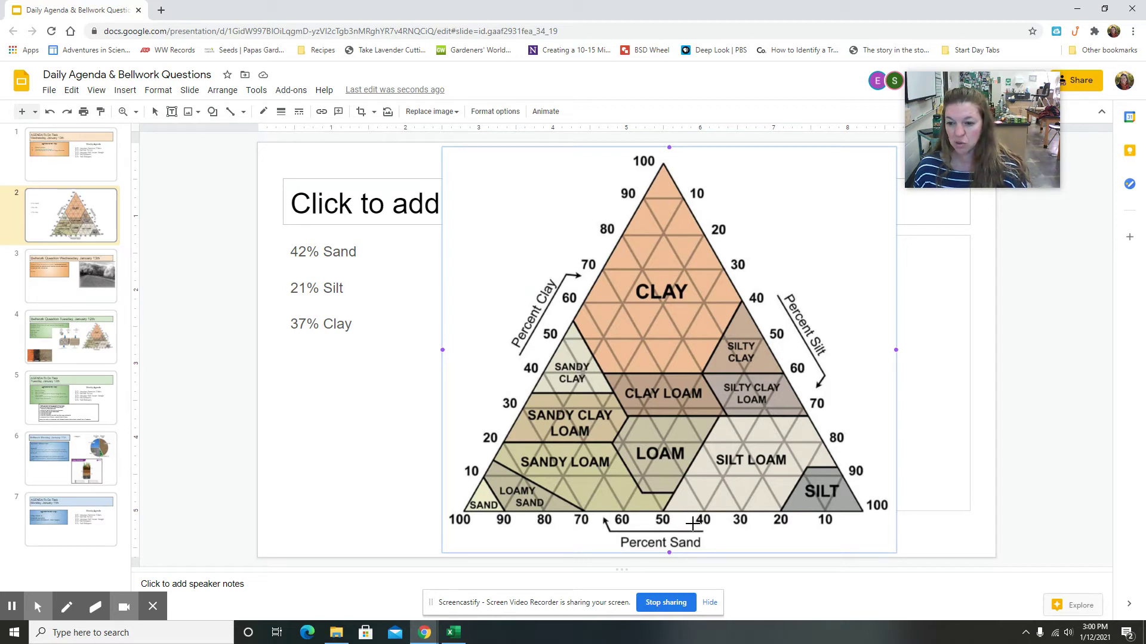
- Draw a red 2px line rising up-left from the 40 mark on the Percent Sand axis
mouse_move(693, 523)
left_mouse_down()
mouse_move(631, 438)
mouse_move(525, 222)
left_mouse_up()
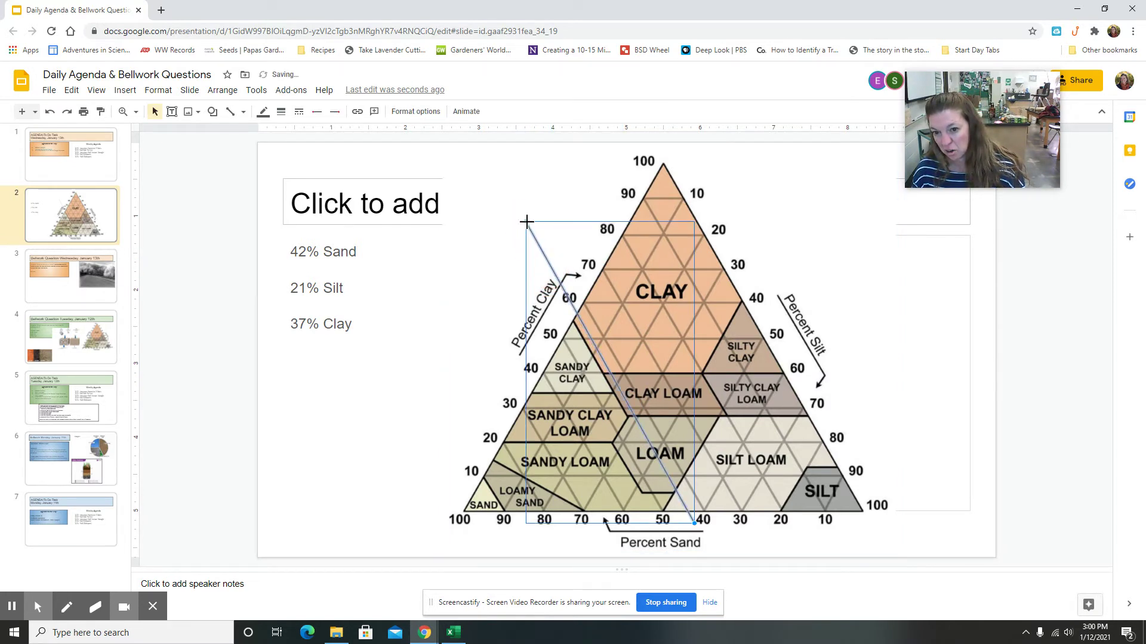
left_click(263, 112)
left_click(280, 160)
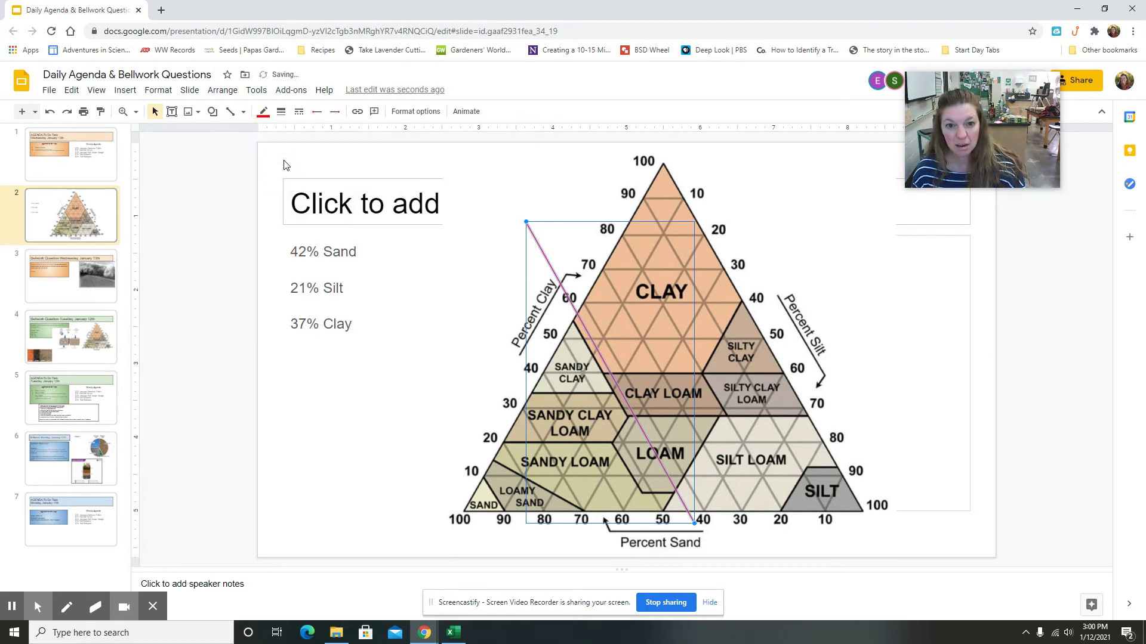
left_click(286, 117)
left_click(301, 152)
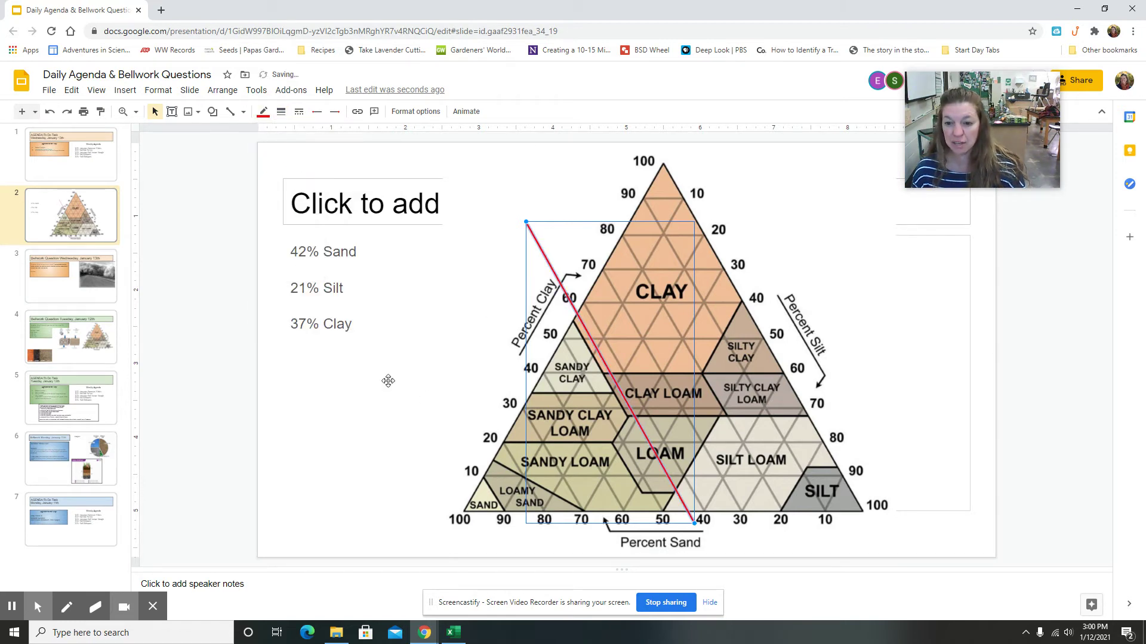
left_click(412, 391)
left_click(722, 542)
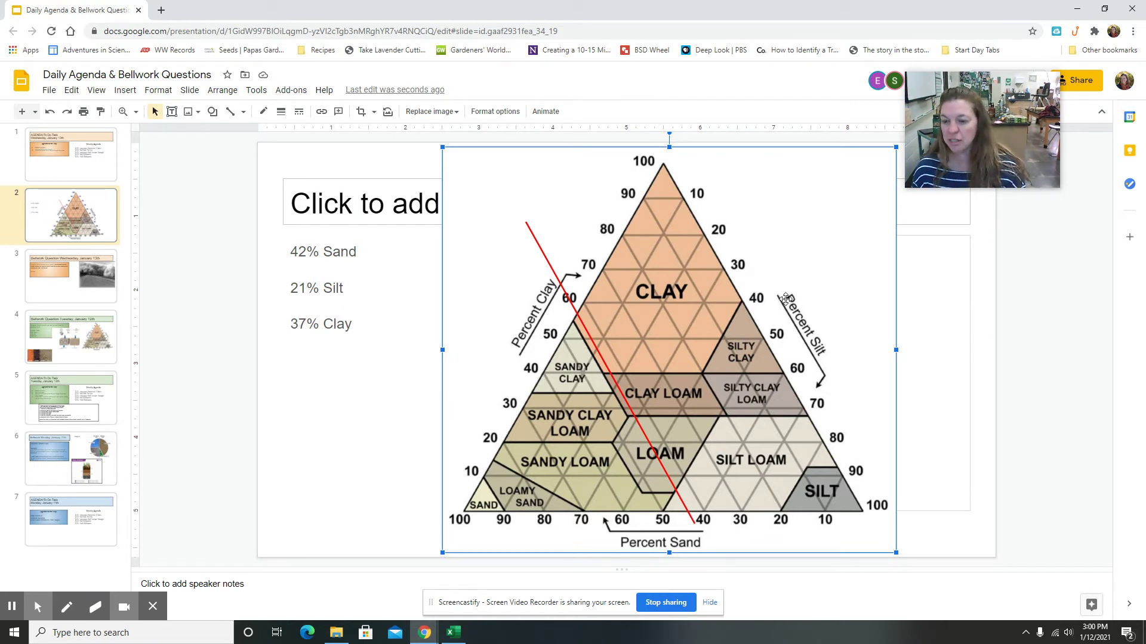
- Draw a diagonal silt line from near the 20 silt mark down-left past 80 sand, nudged slightly left
left_click(818, 340)
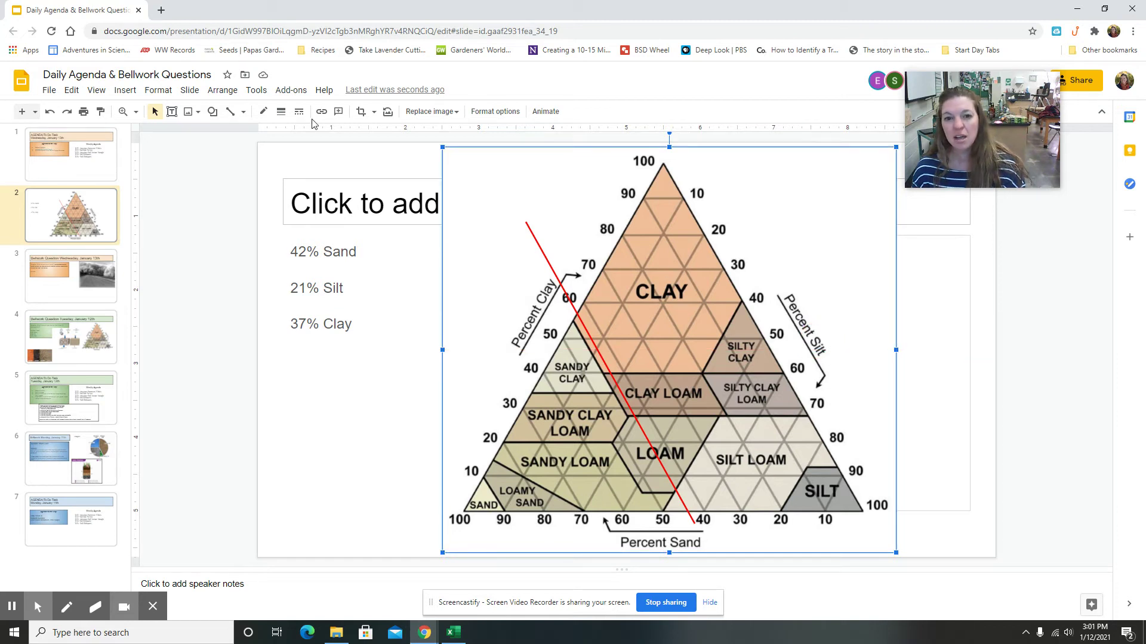
left_click(231, 114)
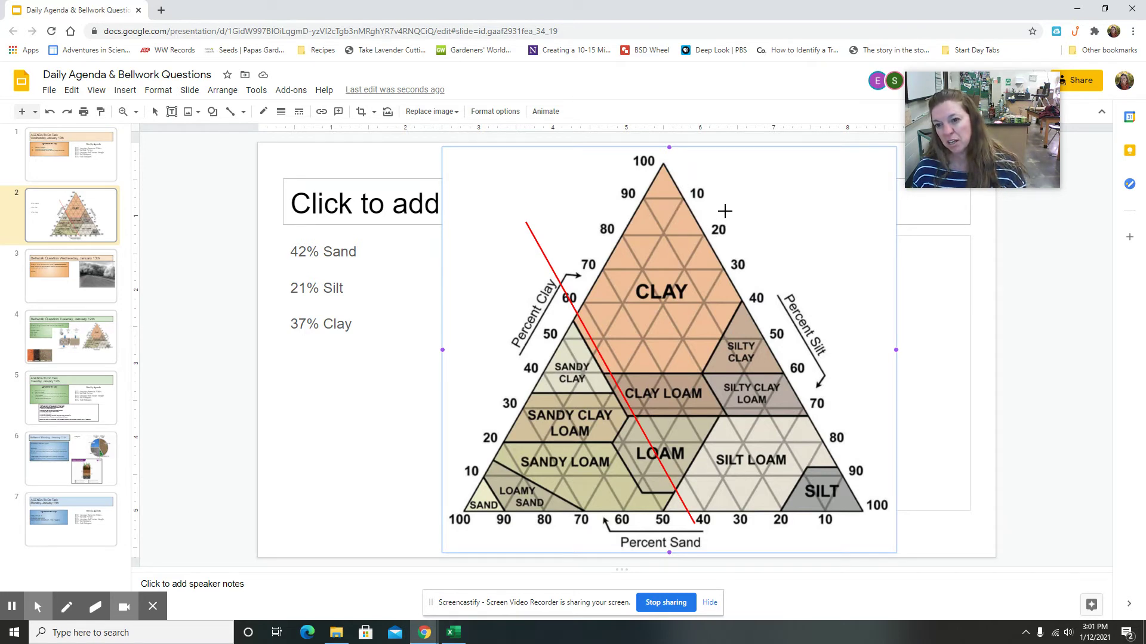
left_click_drag(724, 211, 632, 371)
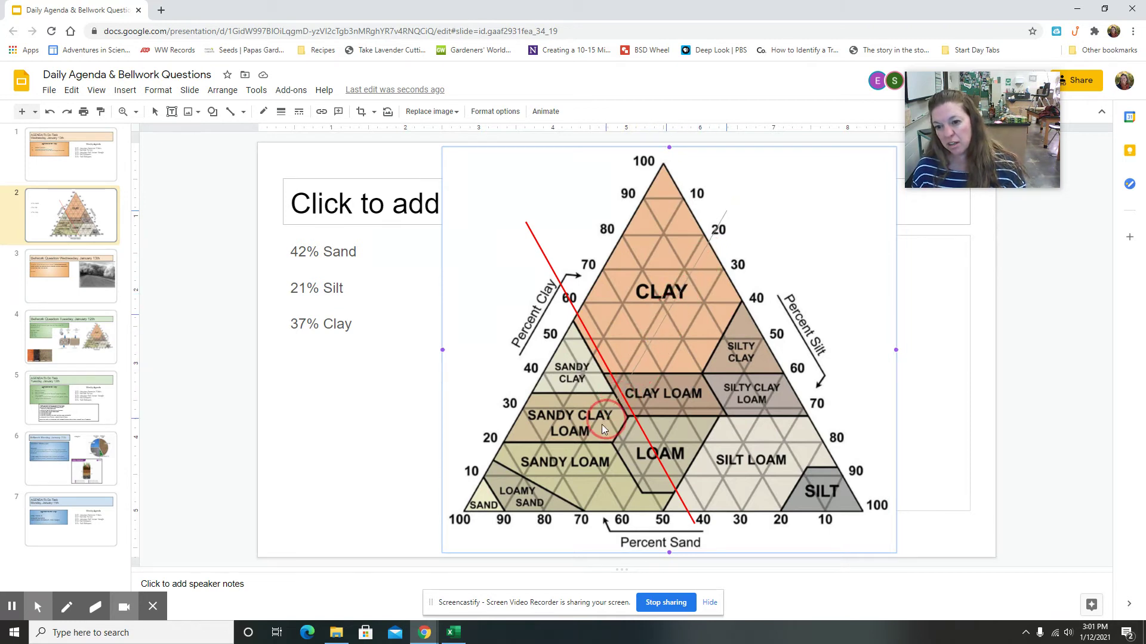
left_click_drag(583, 462, 522, 557)
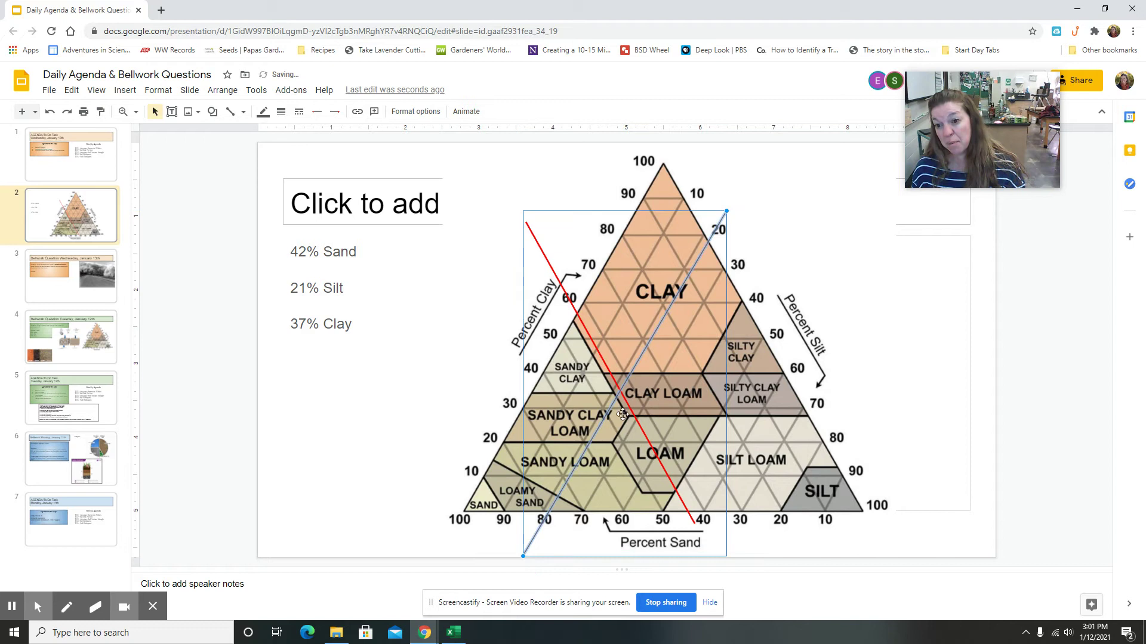
left_click(680, 290)
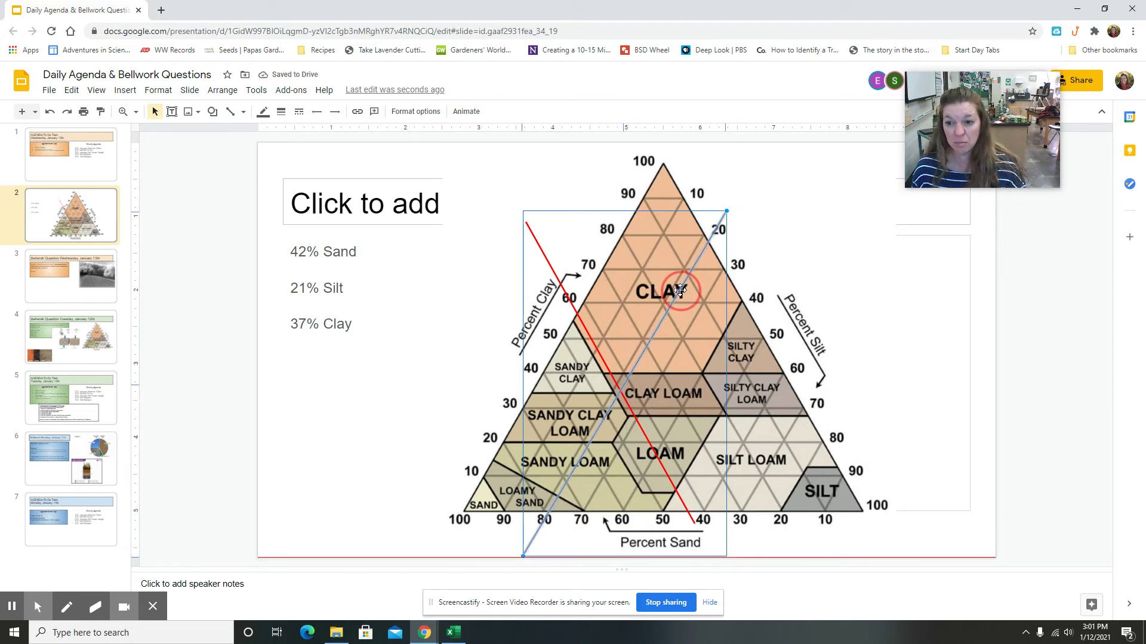
left_click_drag(678, 290, 670, 290)
- Make the diagonal silt line bright blue with a heavier line weight
left_click(263, 112)
left_click(355, 169)
left_click(281, 112)
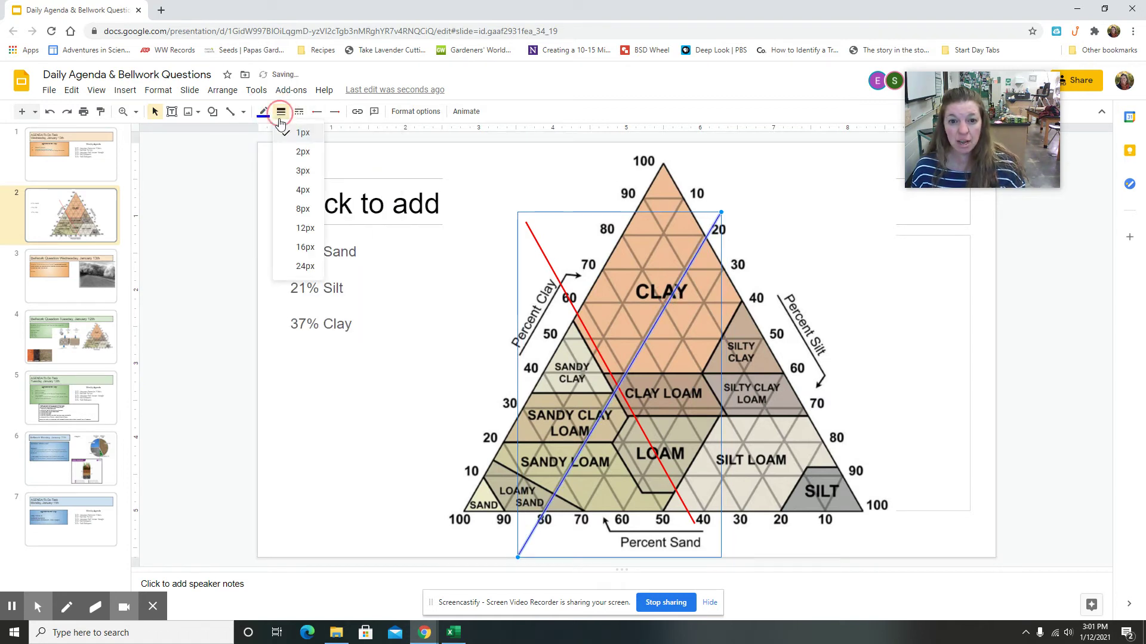
left_click(299, 166)
left_click(358, 378)
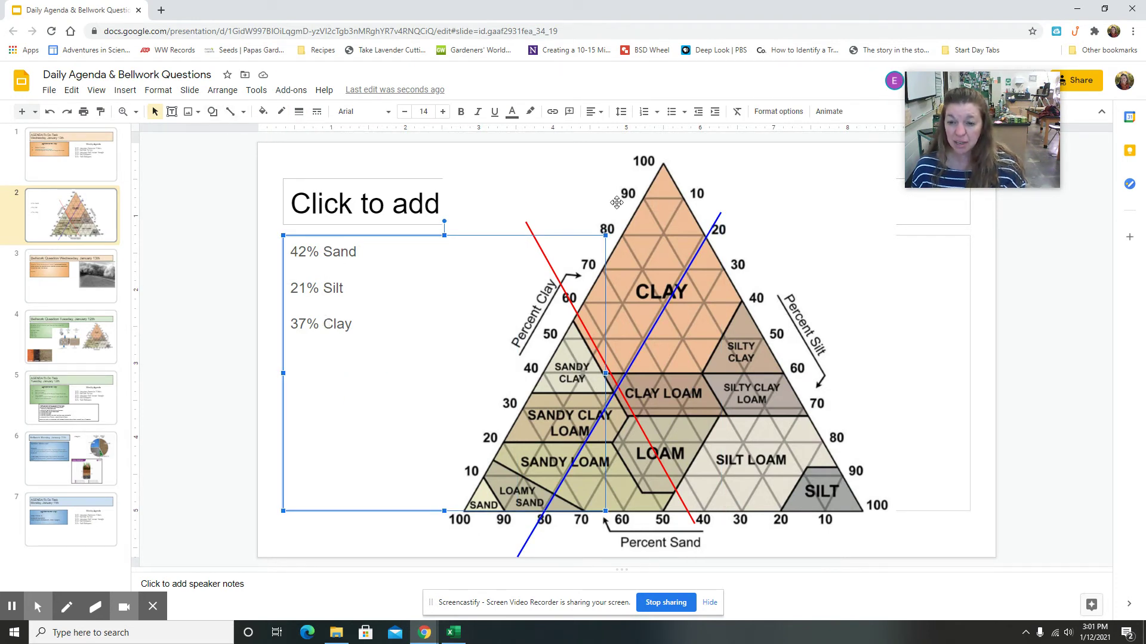
- Nudge the triangle image into place and draw a horizontal line at the 37% clay level
left_click(545, 287)
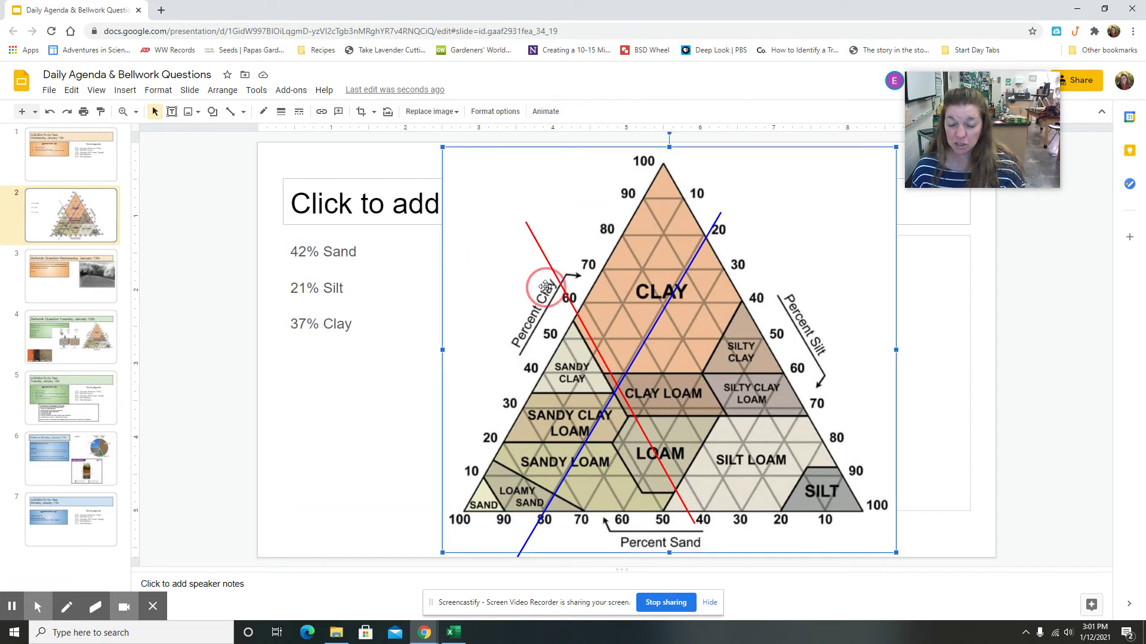
left_click_drag(542, 306, 548, 292)
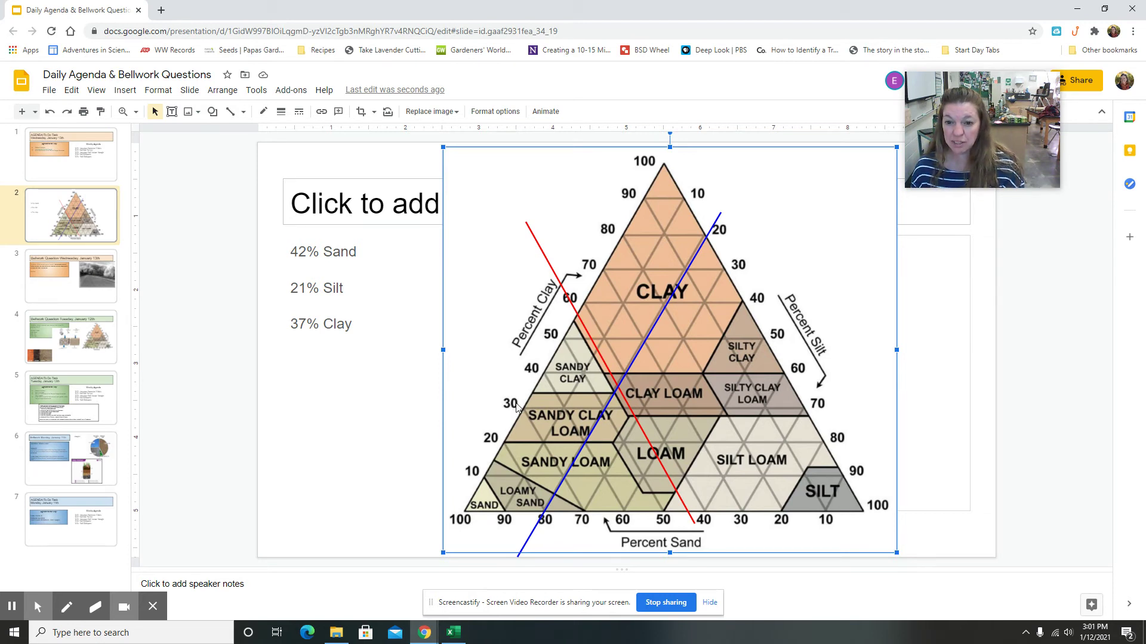
left_click(231, 115)
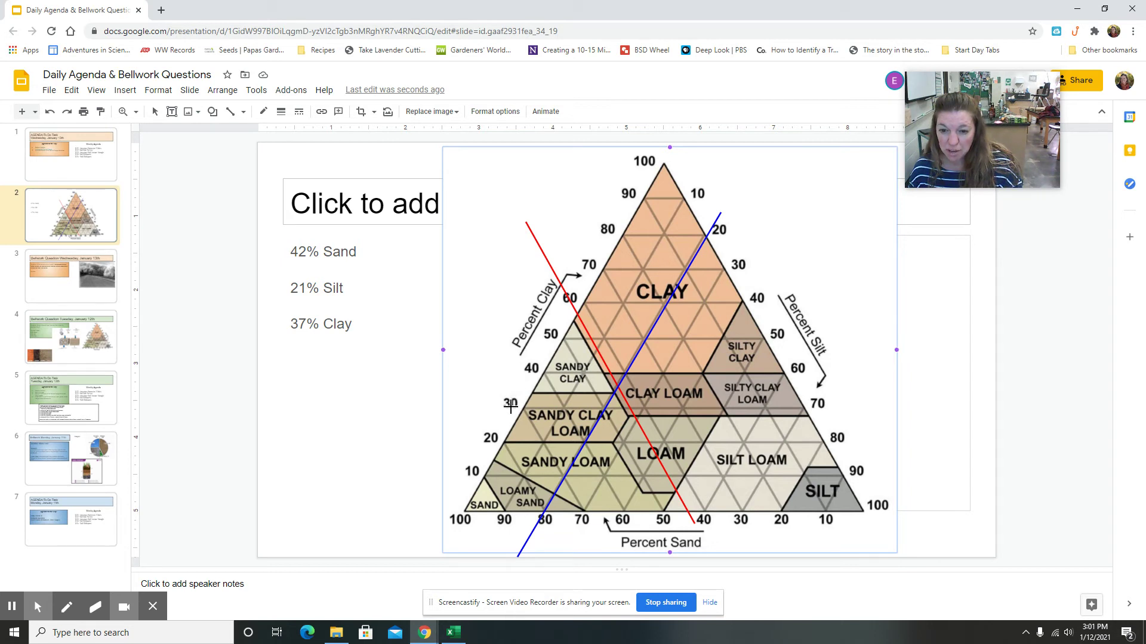
left_click_drag(514, 383, 871, 389)
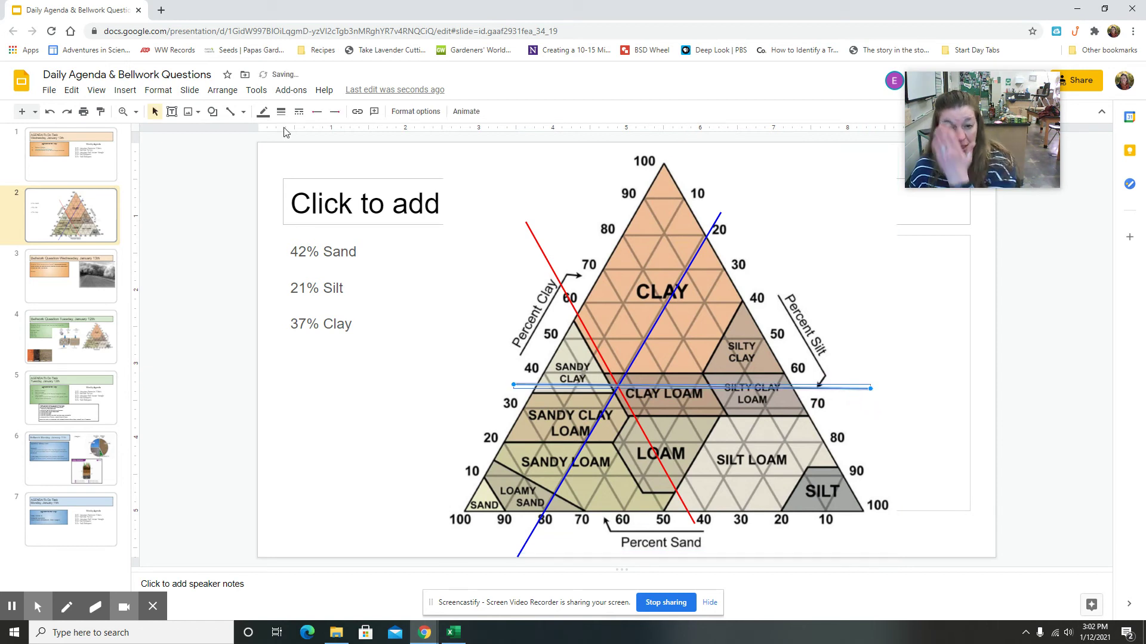
- Make the horizontal clay line green at 2px weight
left_click(268, 117)
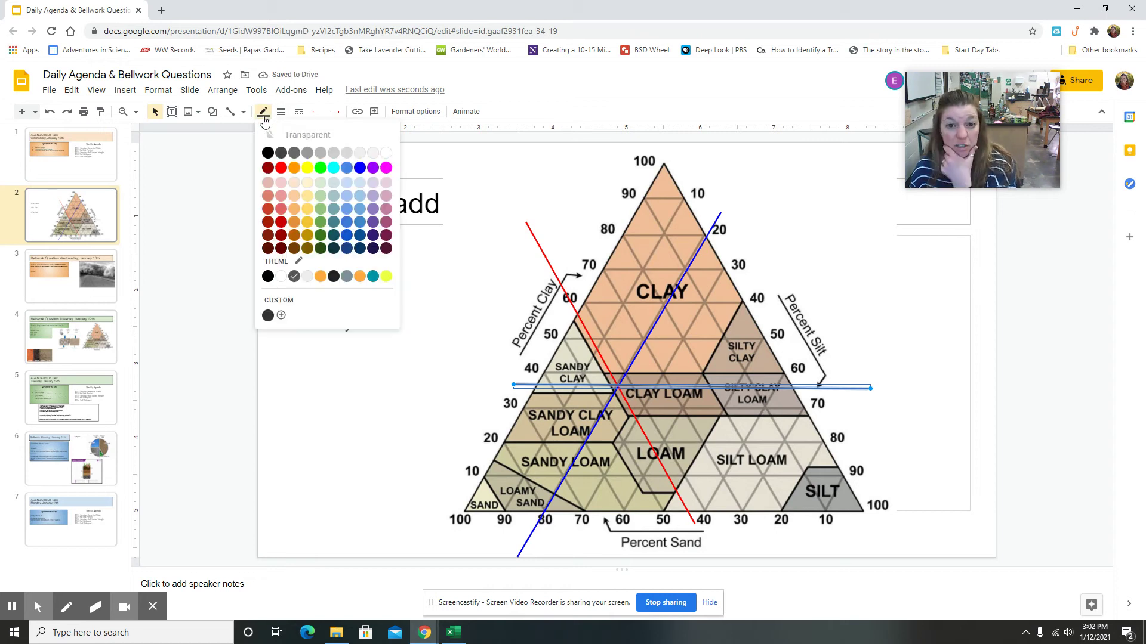
left_click(320, 170)
left_click(281, 112)
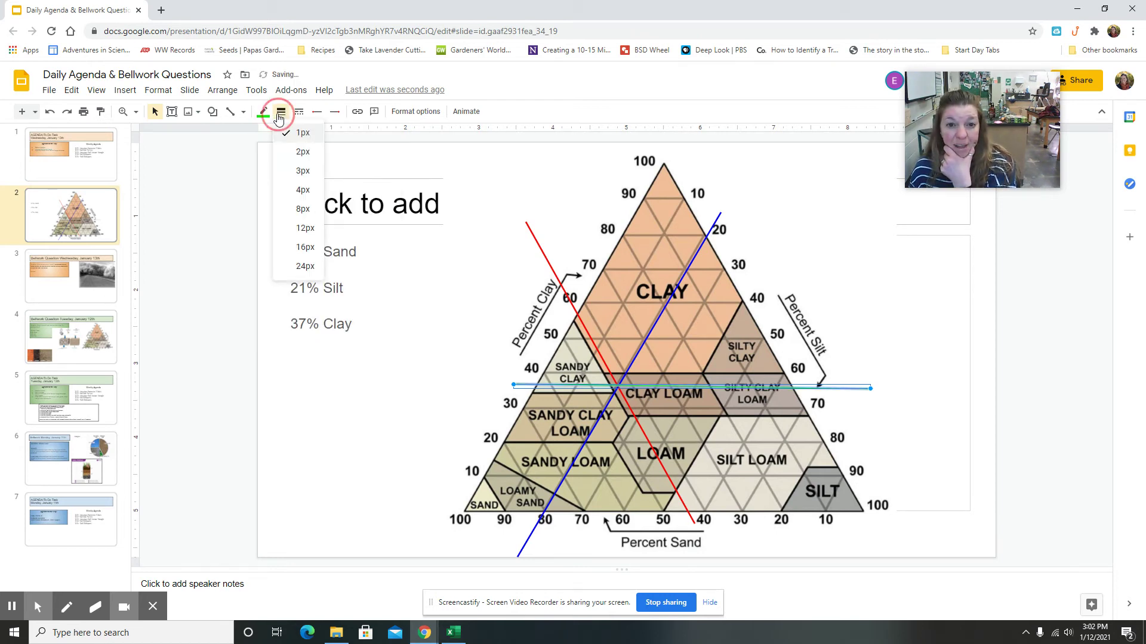
left_click(302, 152)
- Narrow the percentages text box clear of the triangle, nudge the red line, and restore the window
left_click(348, 366)
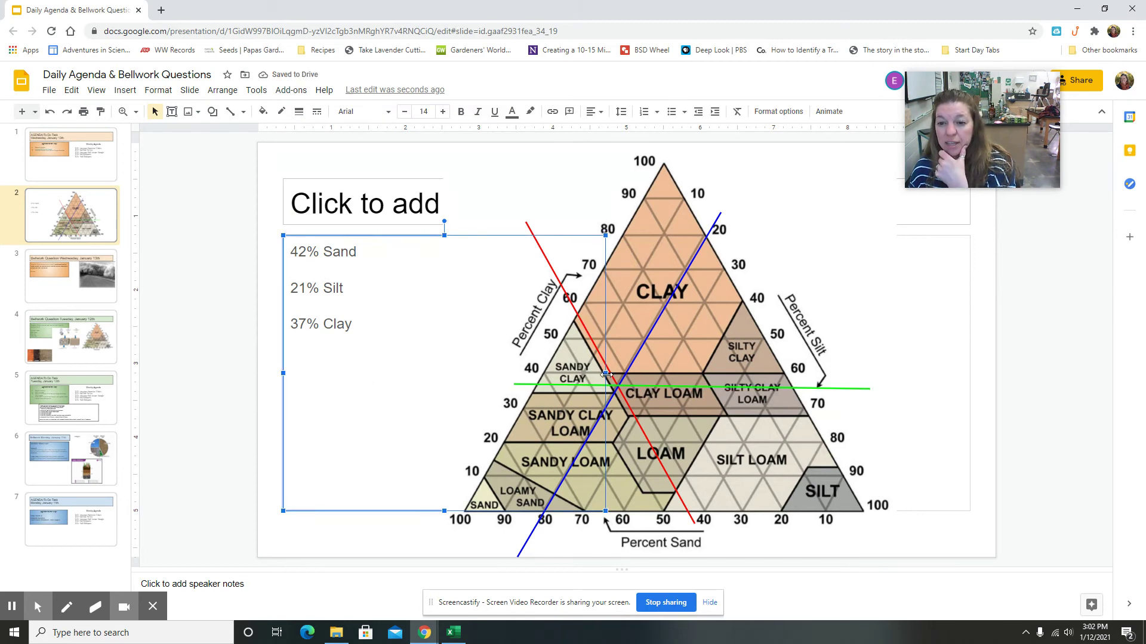
left_click_drag(605, 373, 431, 371)
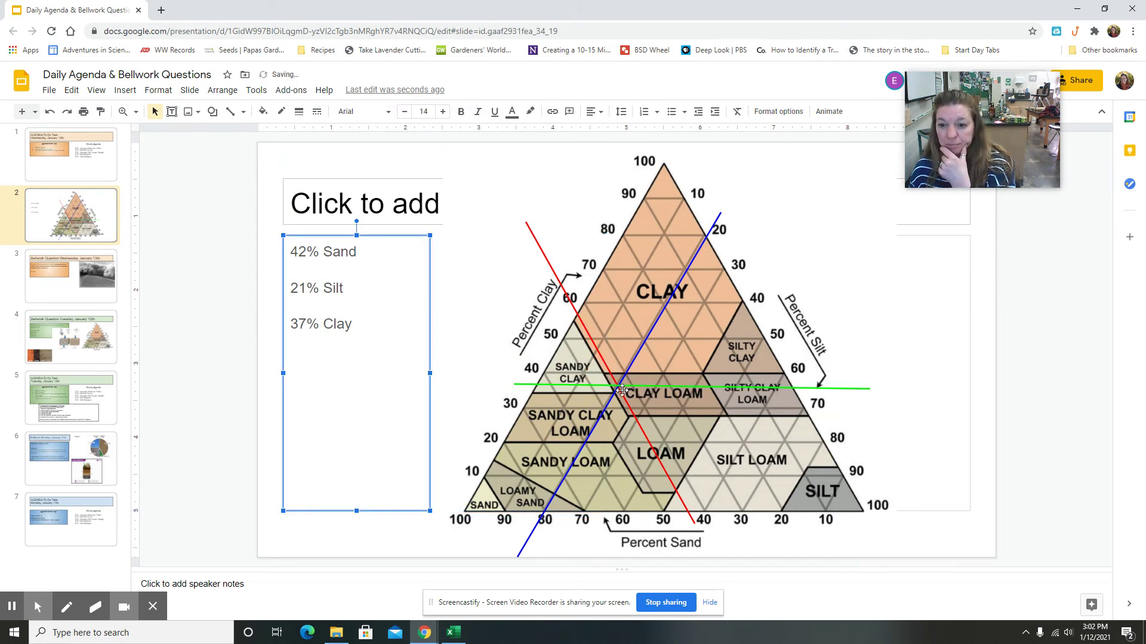
left_click(623, 392)
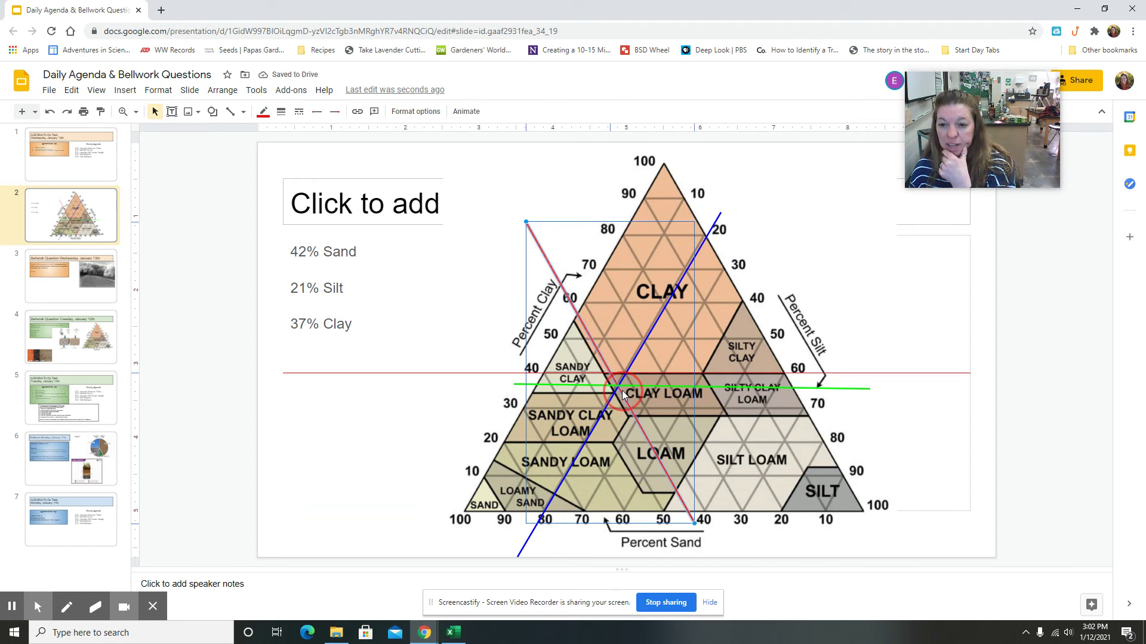
left_click_drag(622, 393, 624, 392)
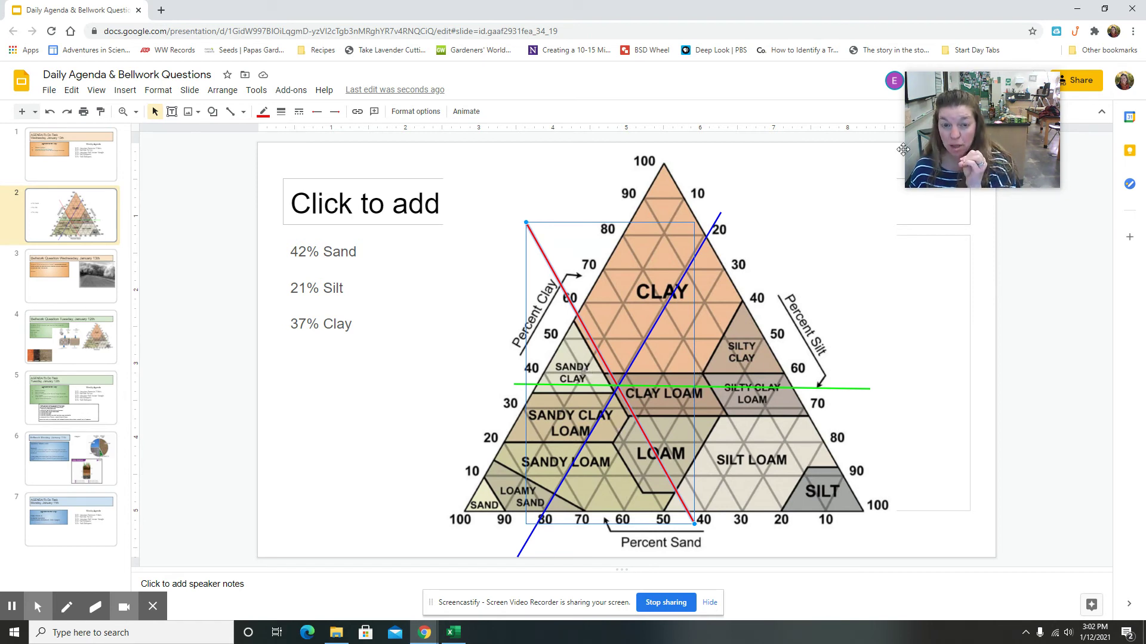
left_click(1105, 9)
- Enter 'Clay Loam' as the soil texture in the worksheet's first row
mouse_move(425, 632)
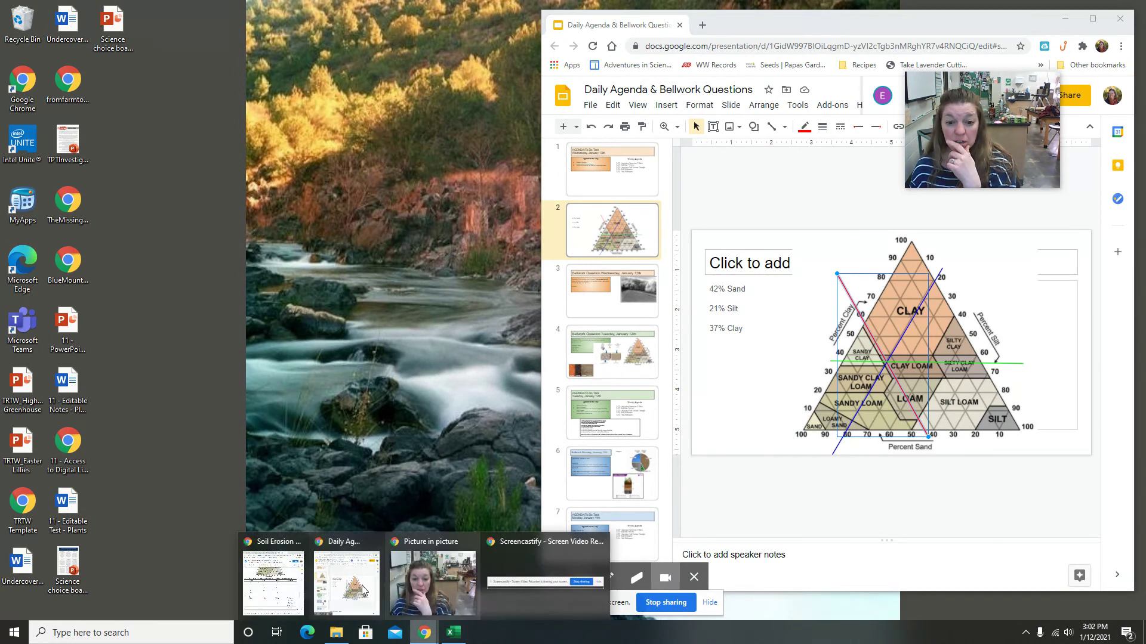
left_click(274, 558)
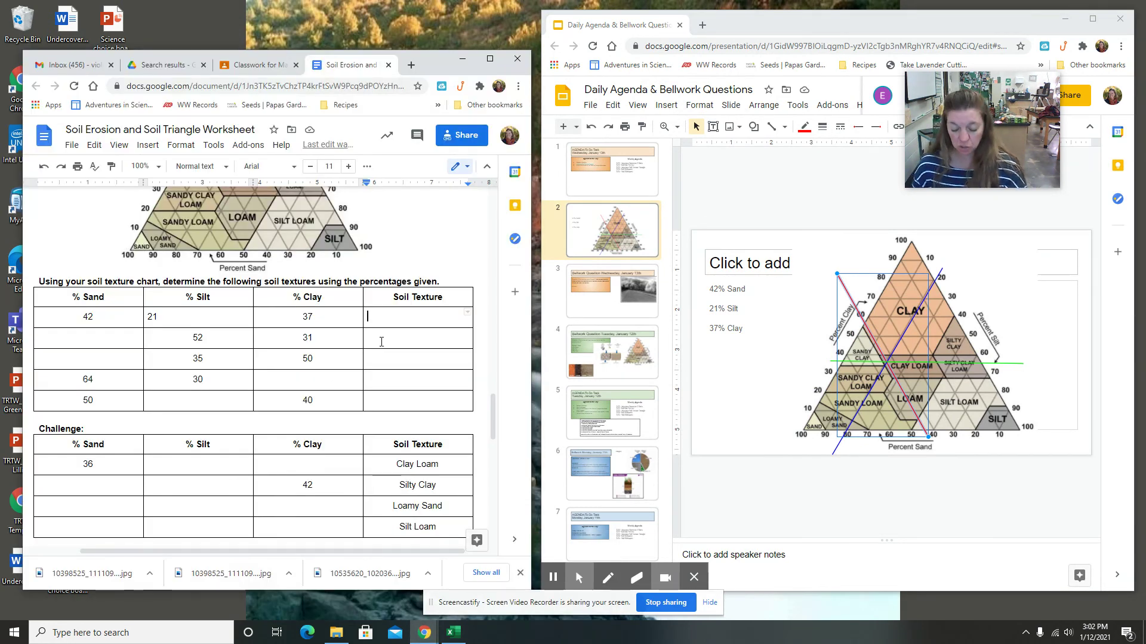
type("Clay Loam")
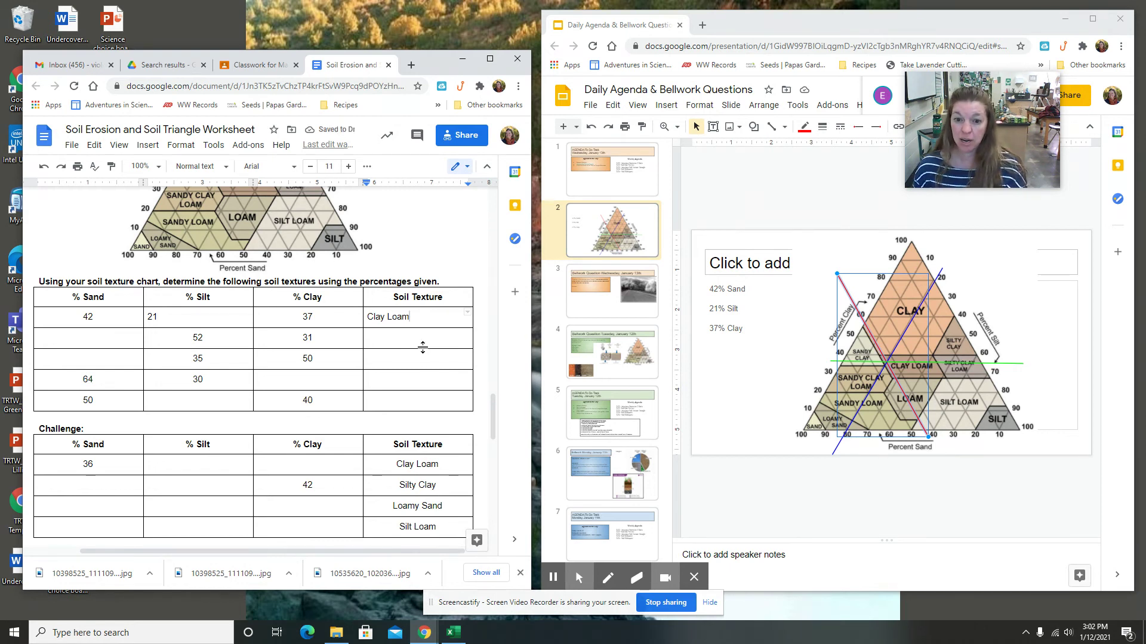
- Fill in 17 as the second row's % Sand in the worksheet
left_click(427, 334)
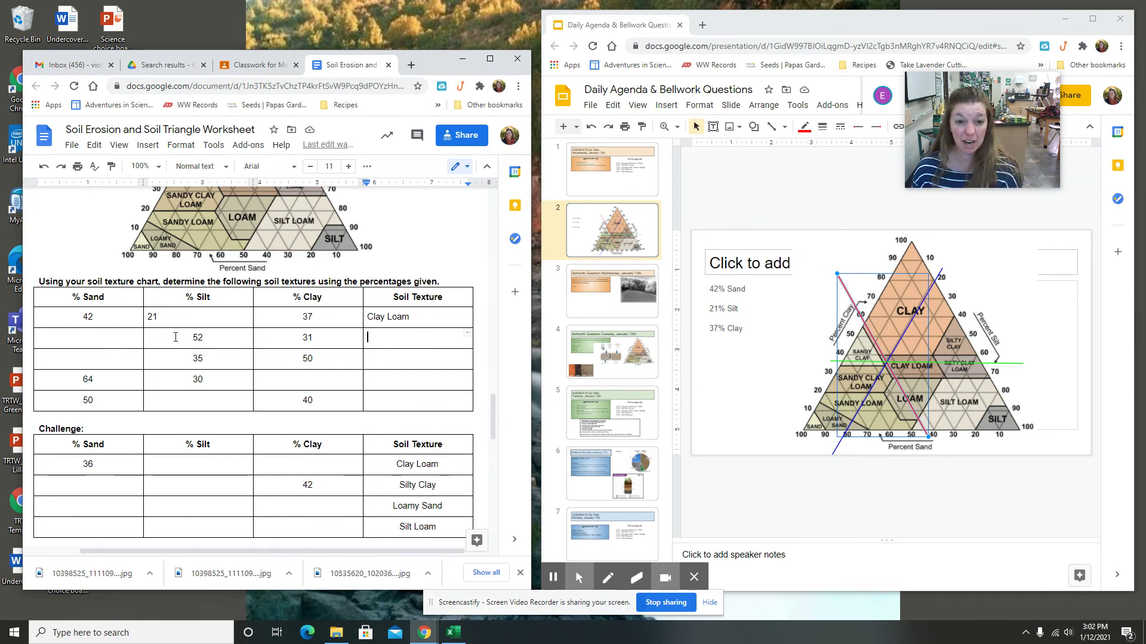
double_click(202, 337)
key("Tab")
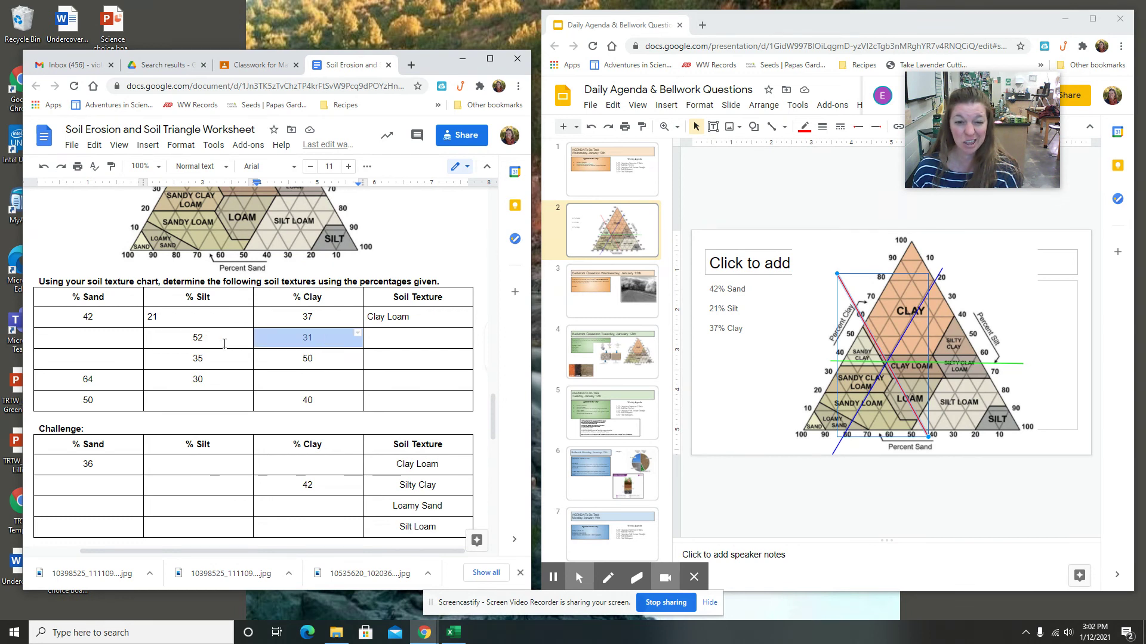
left_click(106, 341)
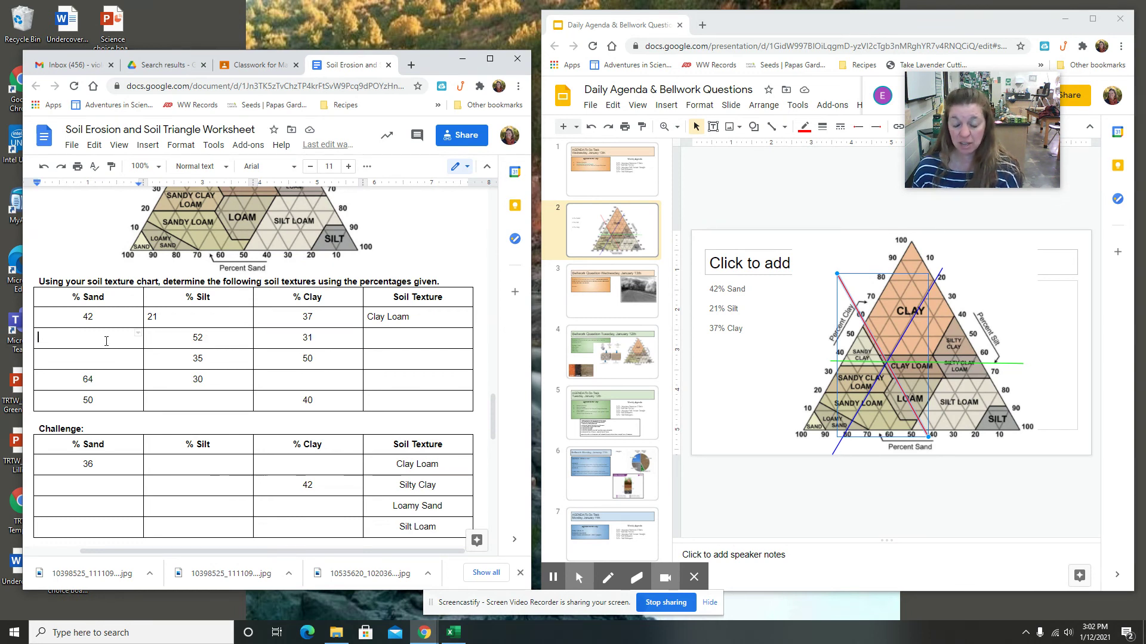
type("17")
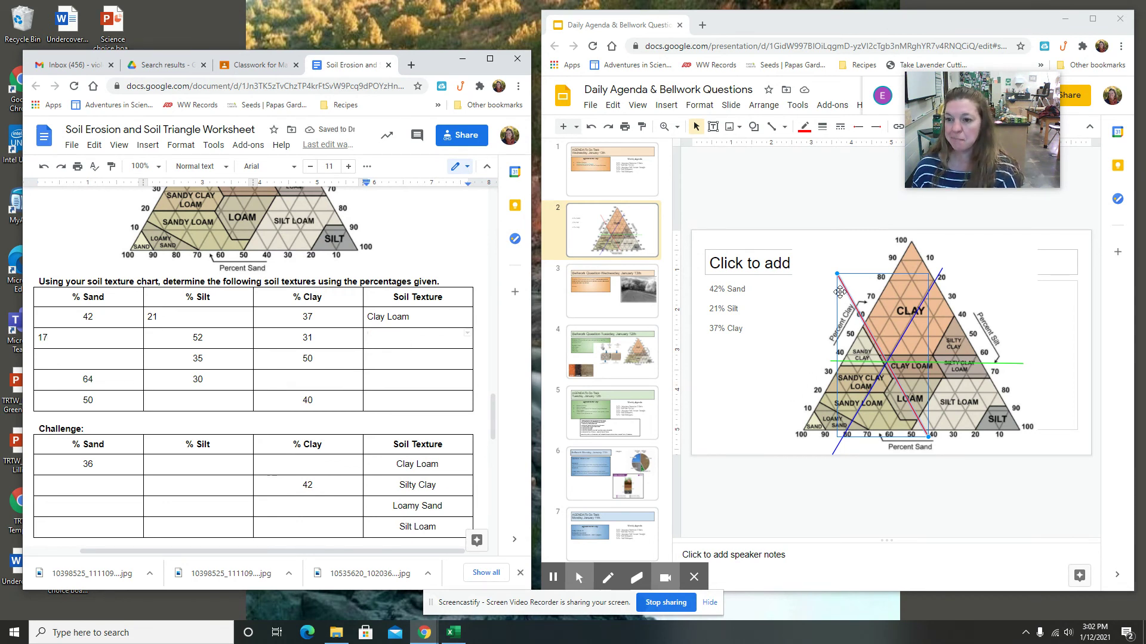
left_click(846, 291)
- Delete the red sand, blue silt and green clay lines from the triangle
key("Delete")
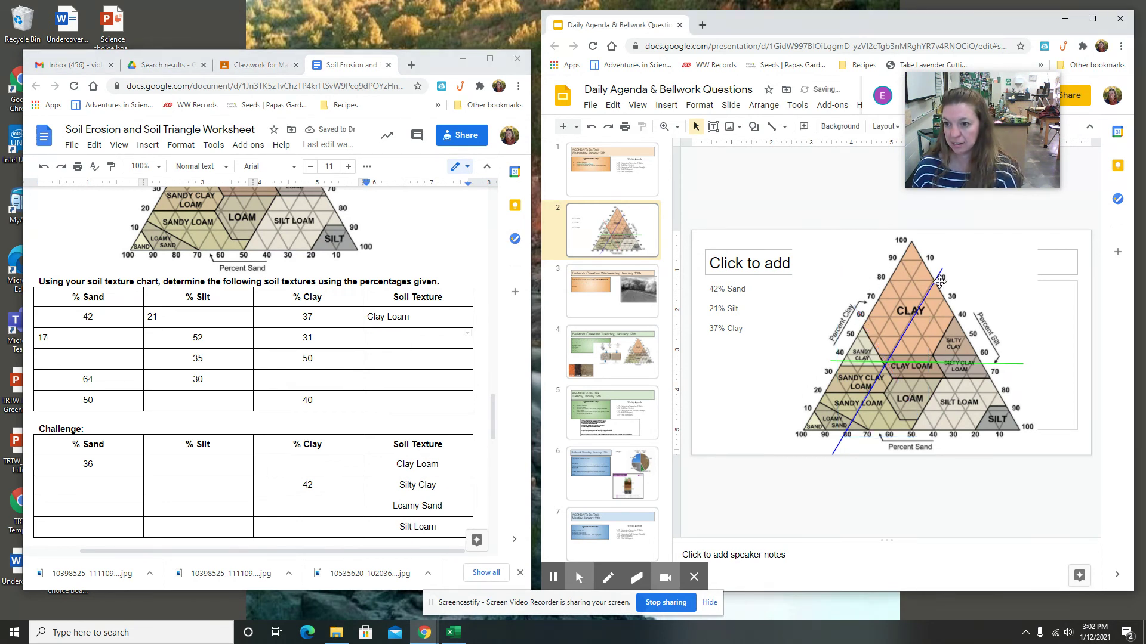
left_click(938, 283)
left_click(930, 291)
key("Delete")
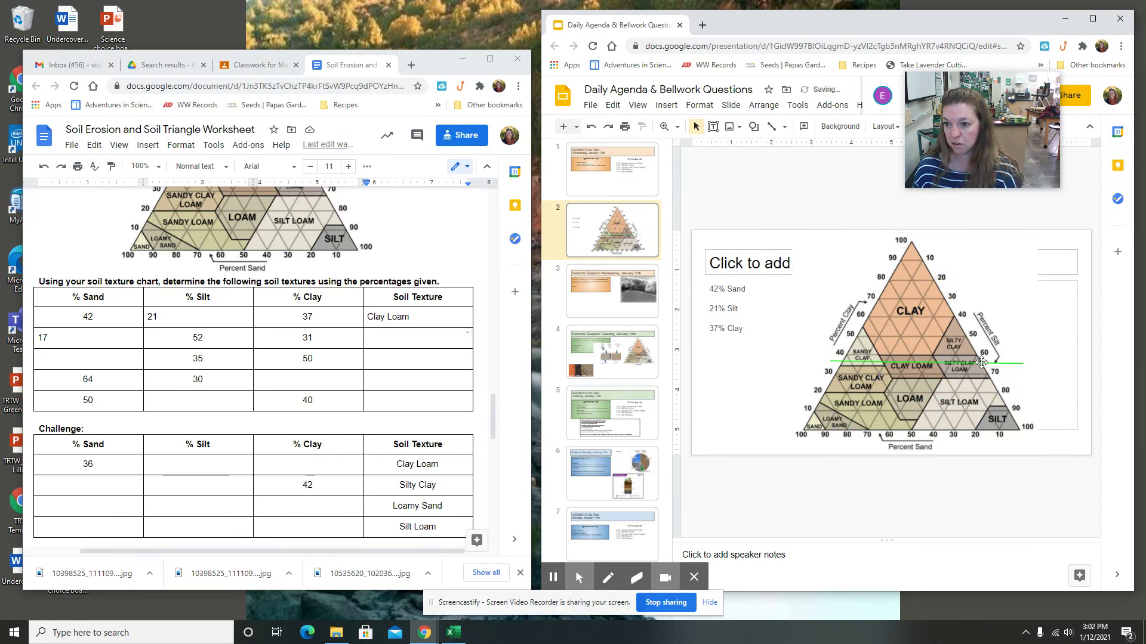
left_click(982, 363)
key("Delete")
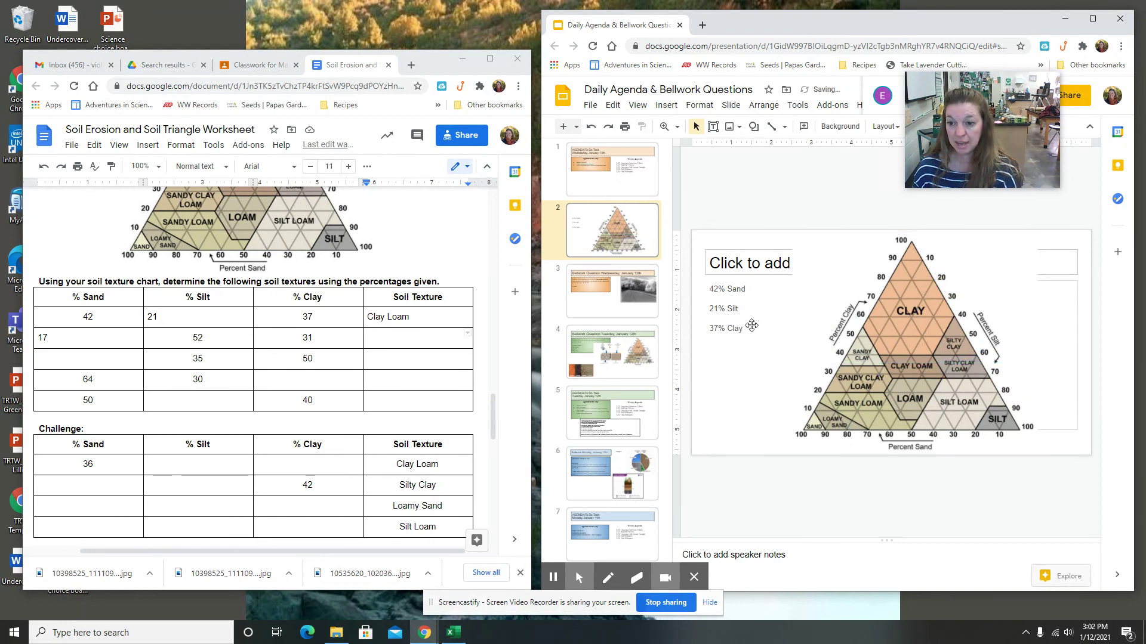
- Change the slide's percentages to 17% Sand, 52% Silt and 31% Clay
left_click_drag(716, 288, 704, 289)
type("17")
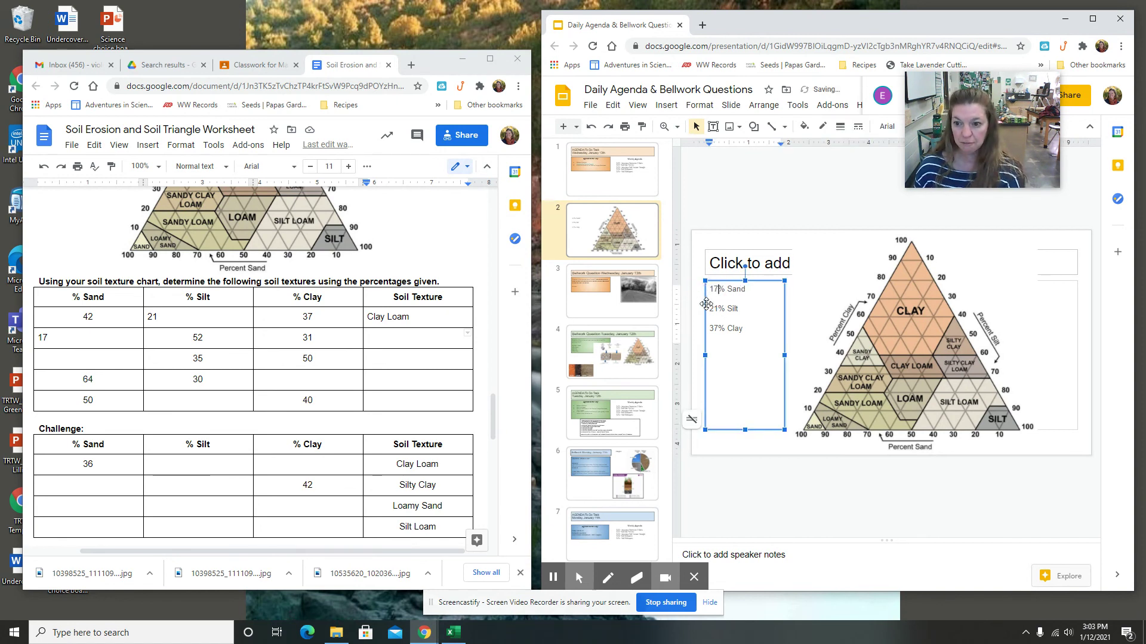
left_click_drag(717, 309, 704, 312)
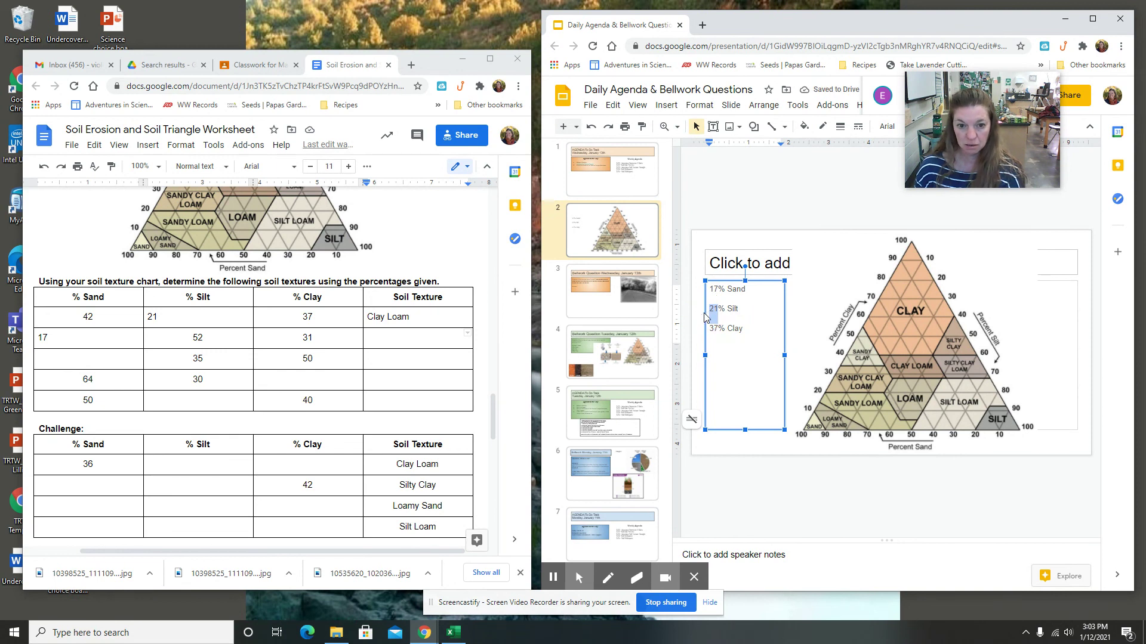
type("52")
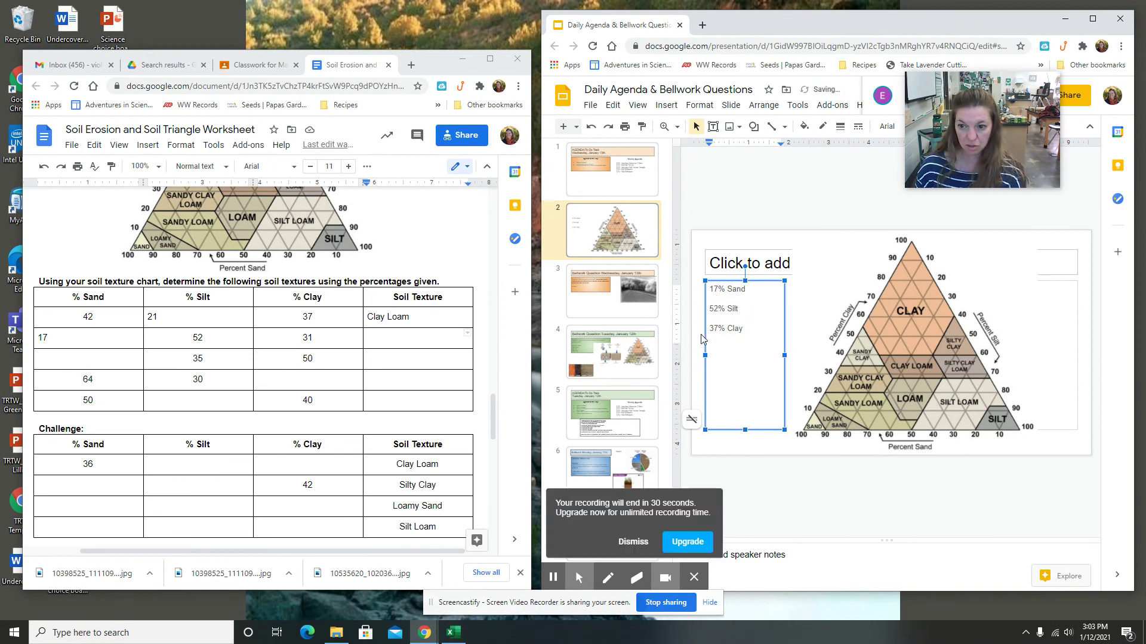
left_click_drag(715, 330, 711, 331)
type("1")
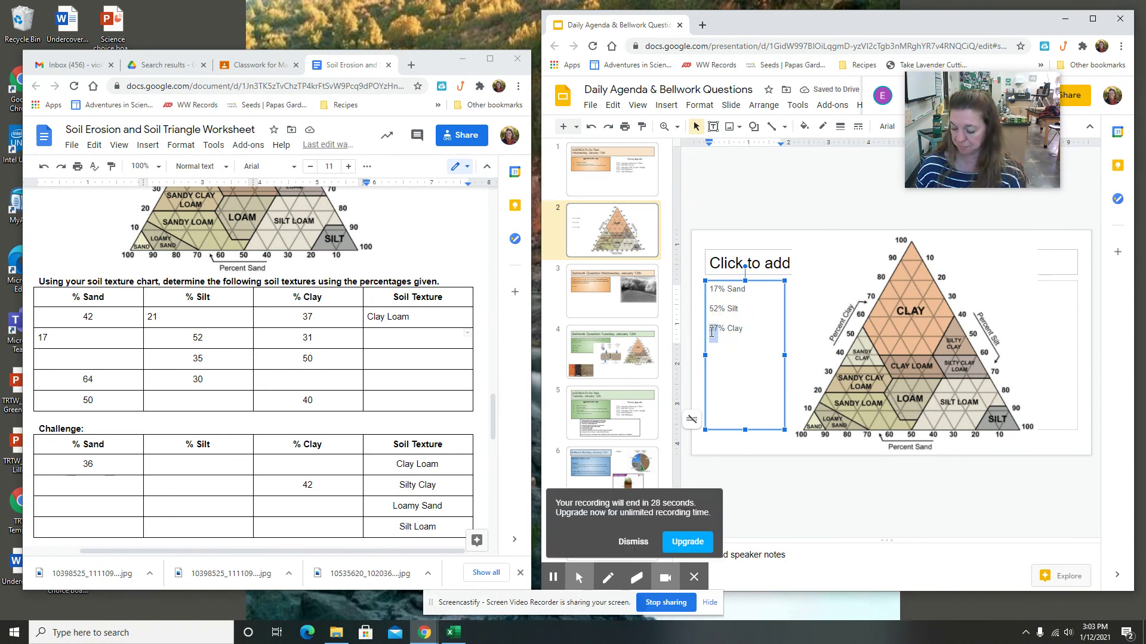